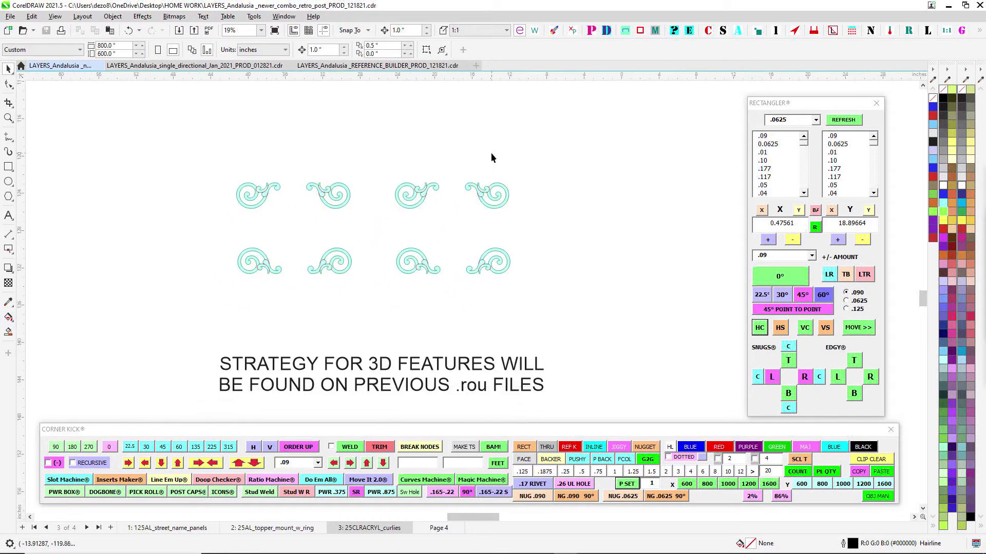
Step: Examine the clear acrylic scroll pieces and the routing notes on the 25CLRACRYL_curlies page
scroll(492, 151, "down", 1)
left_click_drag(269, 147, 526, 156)
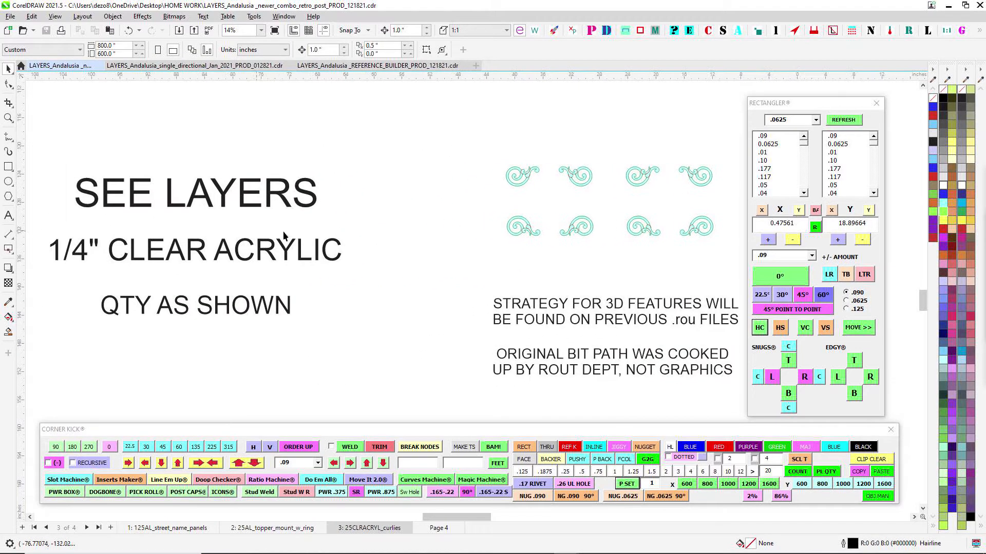
left_click_drag(460, 147, 291, 163)
scroll(393, 176, "up", 1)
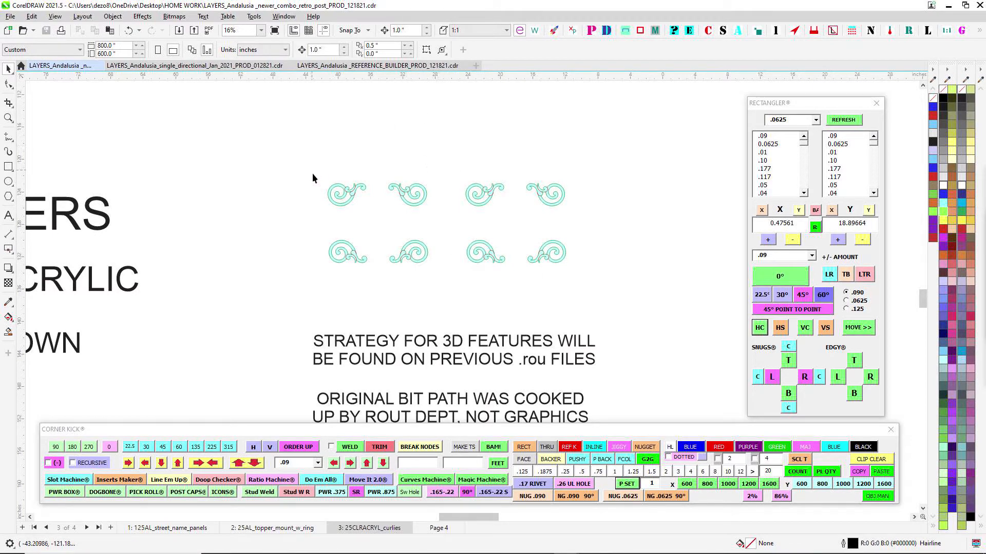
scroll(327, 184, "up", 1)
scroll(337, 177, "down", 3)
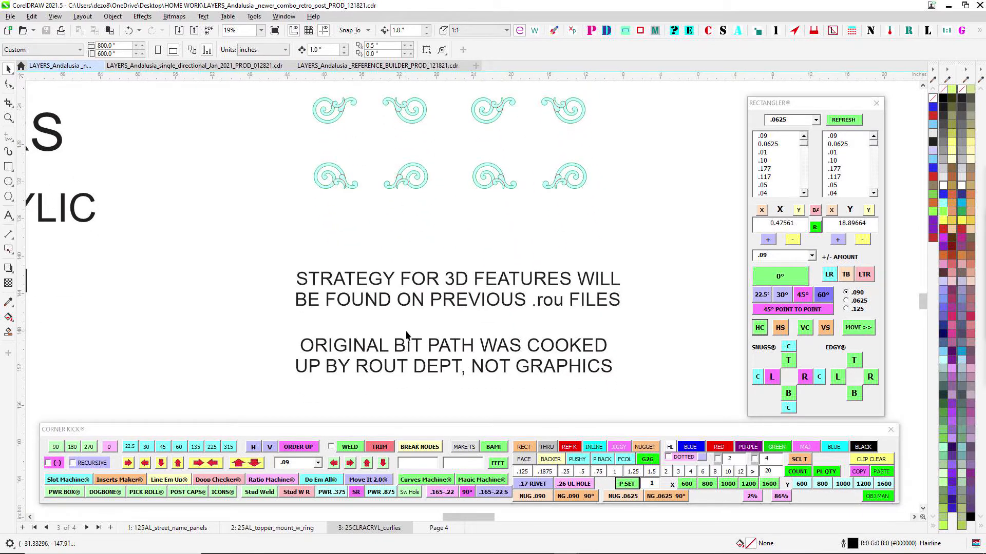
scroll(355, 279, "up", 1)
scroll(462, 158, "up", 4)
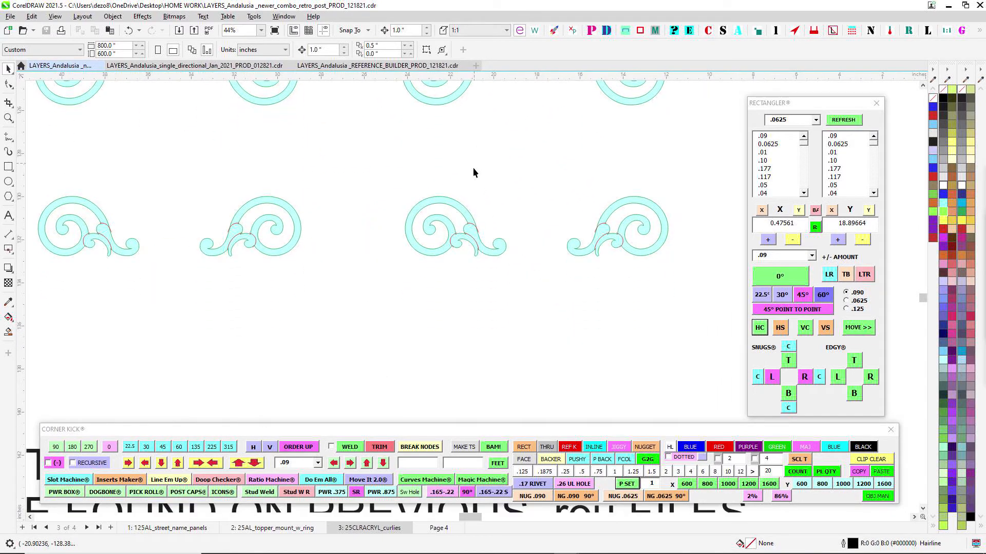
scroll(470, 216, "down", 3)
scroll(480, 222, "down", 2)
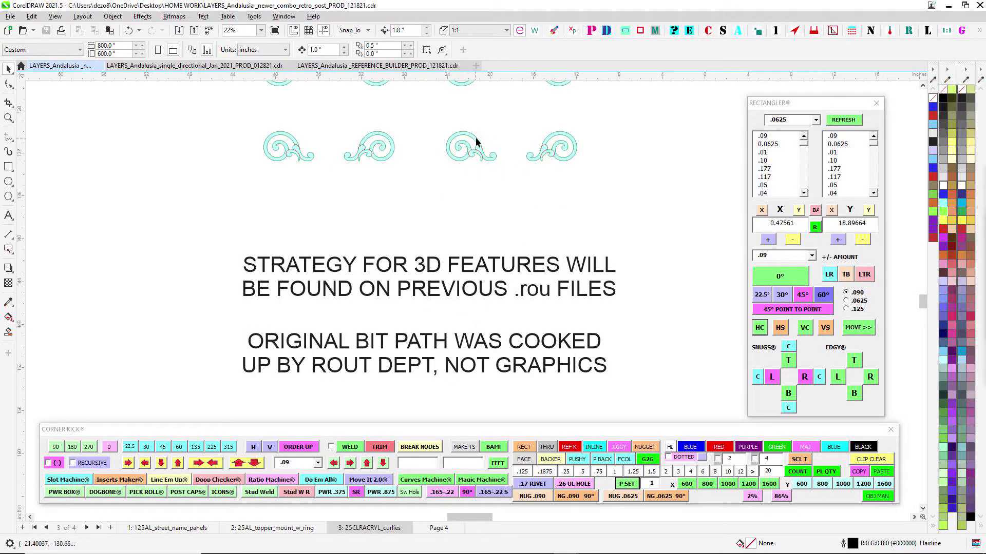
Step: Select all objects of the third scroll piece in the lower row and inspect its shapes
left_click_drag(433, 116, 505, 176)
scroll(485, 158, "up", 2)
scroll(484, 215, "down", 2)
scroll(484, 149, "up", 2)
scroll(480, 247, "down", 2)
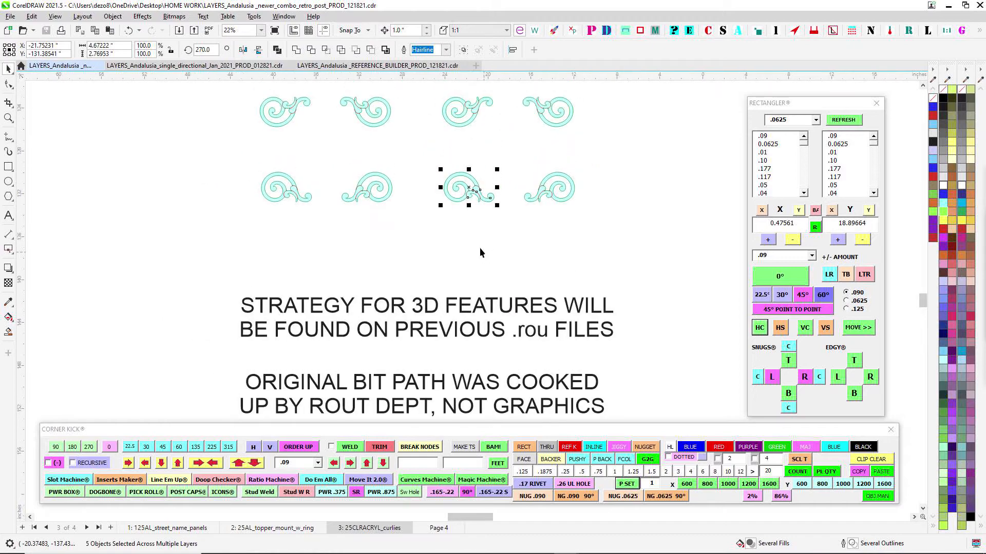
scroll(447, 142, "up", 3)
left_click_drag(424, 154, 569, 296)
scroll(561, 284, "down", 2)
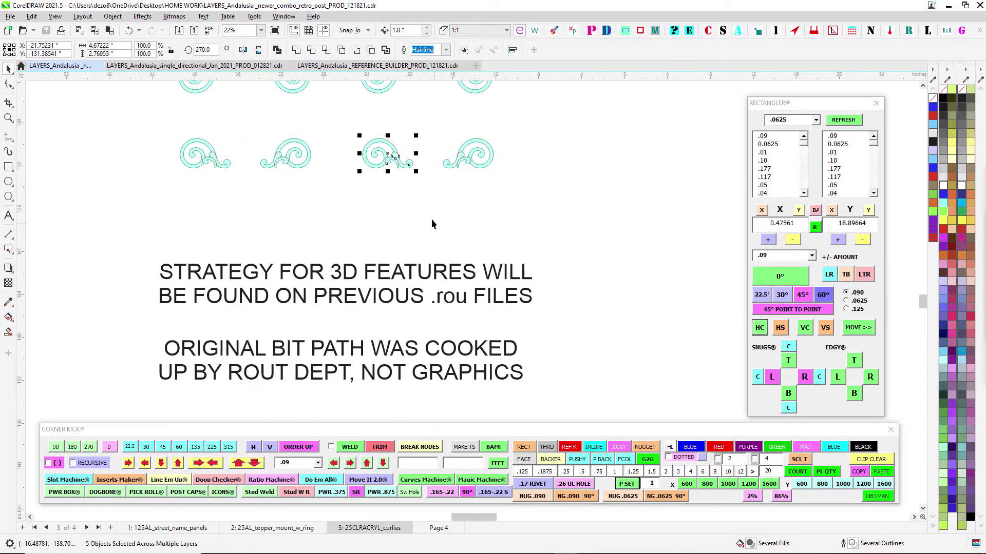
Step: Select all objects of the last scroll piece in the lower row and inspect it up close
scroll(432, 131, "up", 2)
left_click_drag(436, 150, 559, 244)
scroll(520, 190, "up", 1)
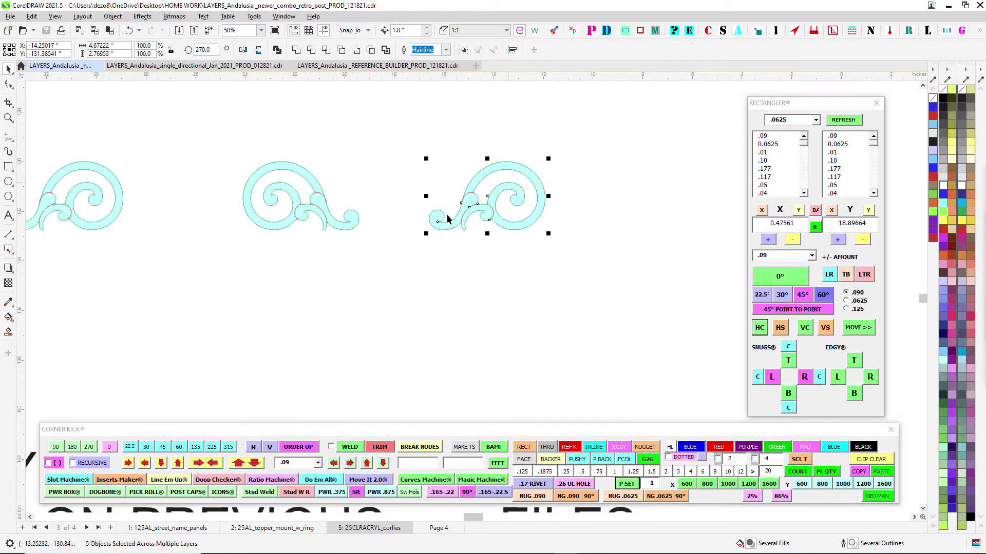
scroll(462, 195, "down", 2)
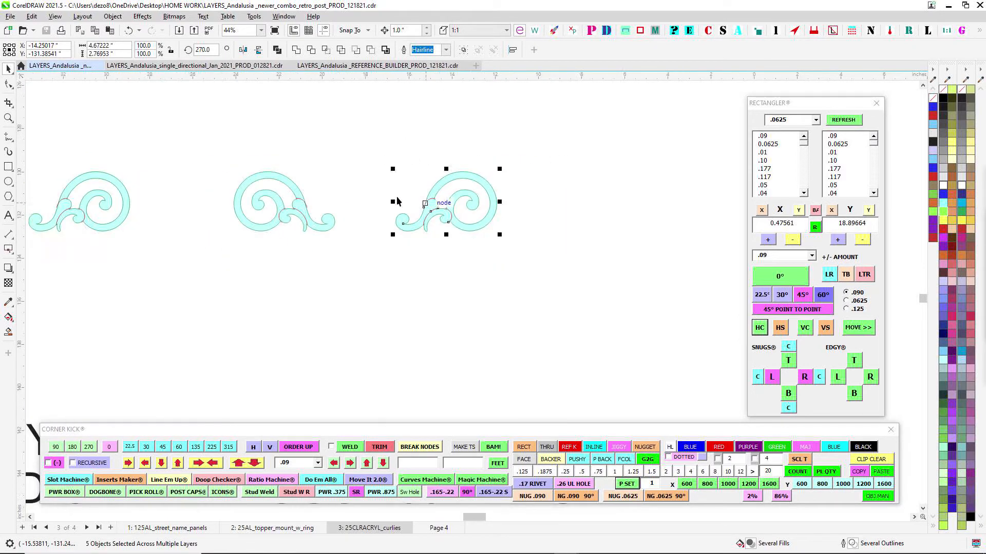
scroll(474, 210, "up", 1)
scroll(473, 210, "down", 2)
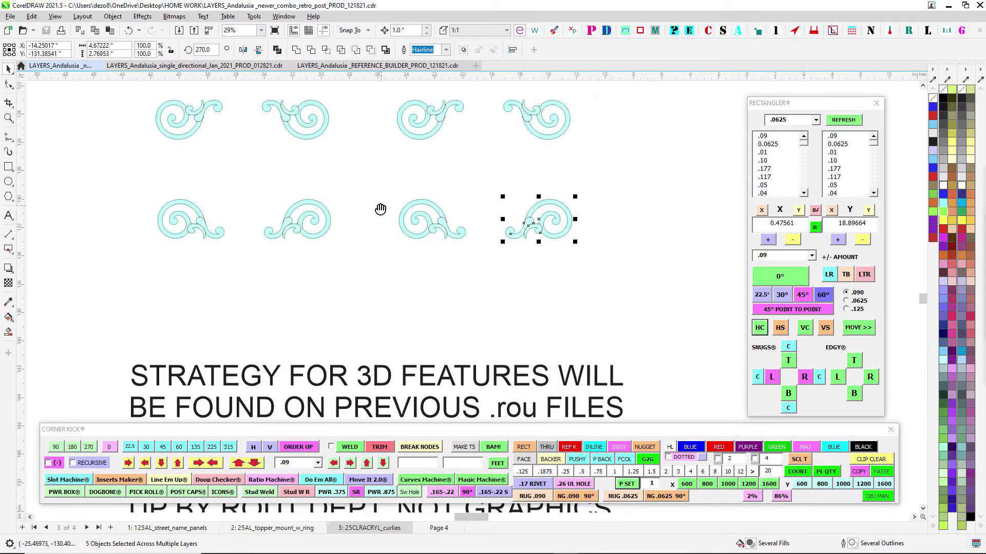
scroll(497, 204, "up", 2)
left_click_drag(498, 204, 446, 189)
left_click_drag(423, 157, 626, 298)
scroll(622, 277, "down", 1)
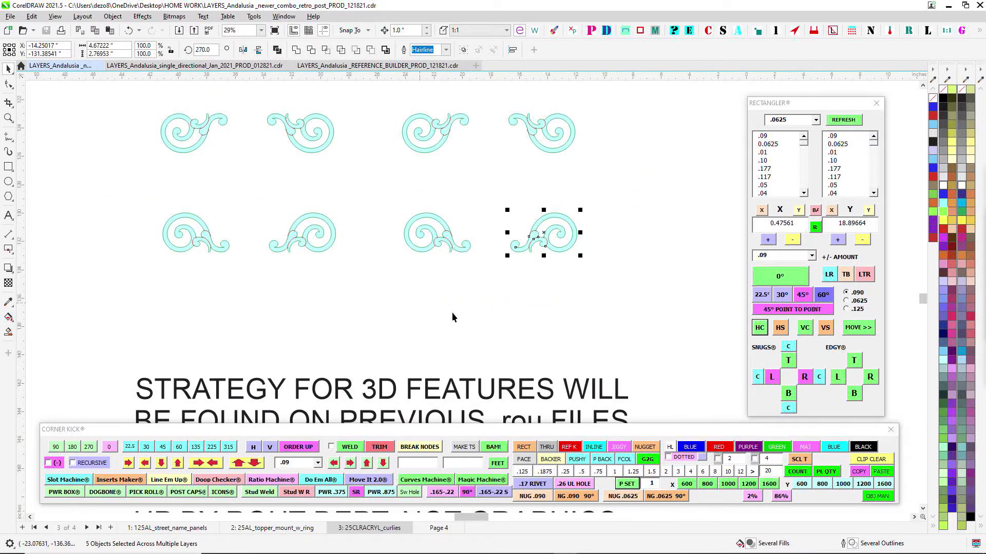
left_click_drag(452, 313, 431, 255)
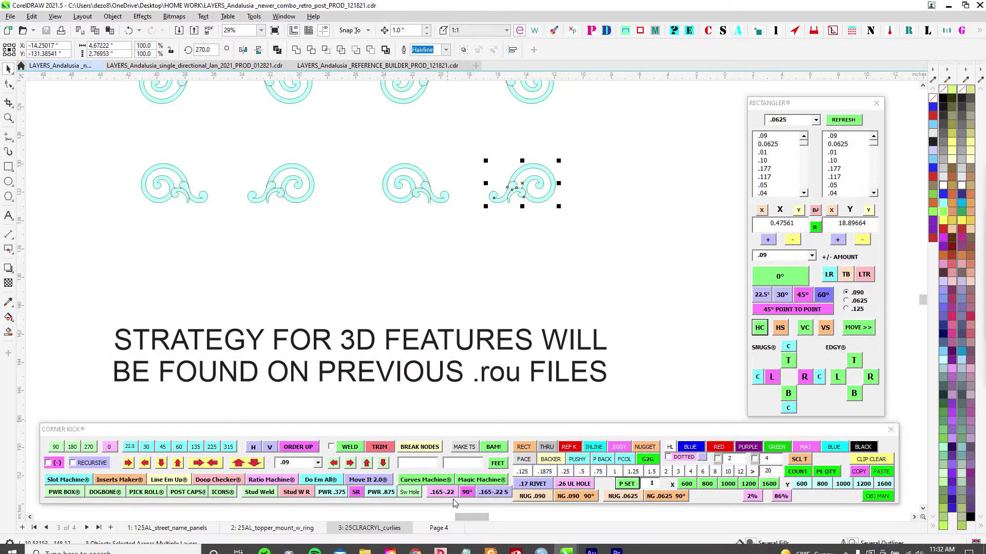
Step: Open Page 4 and examine the green-framed post elevation around its red 81 dimension
left_click(440, 528)
scroll(464, 297, "down", 4)
left_click_drag(488, 321, 378, 138)
scroll(399, 174, "down", 1)
left_click_drag(401, 286, 353, 178)
scroll(349, 229, "up", 3)
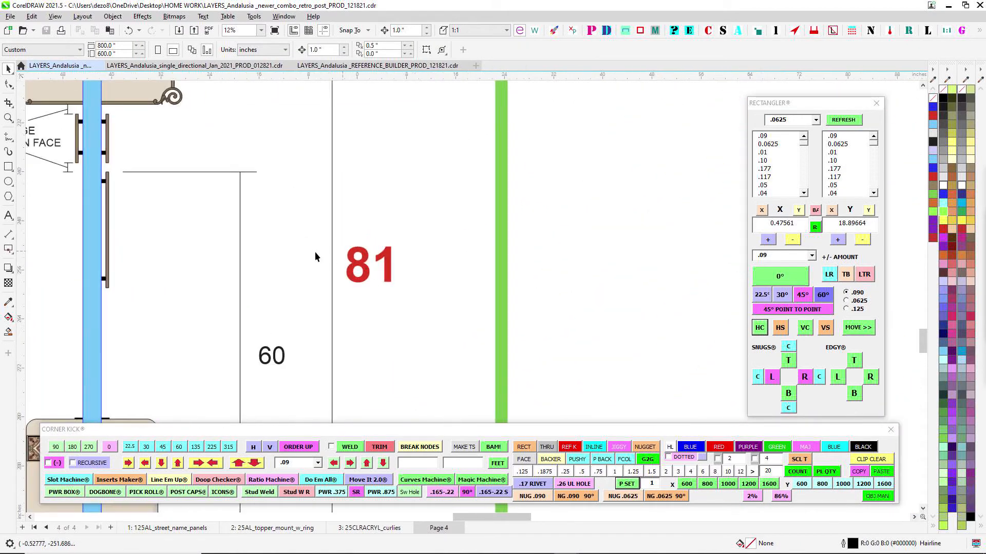
Step: Check the elevation view of Andalusia street sign.pdf in Foxit PDF Reader and return to the newer combo layout in CorelDRAW
left_click(490, 545)
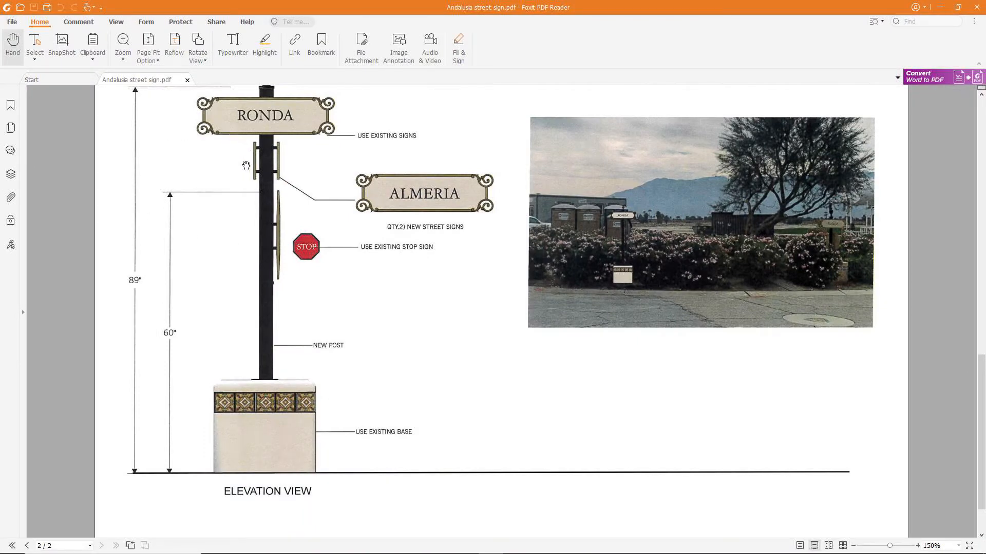
scroll(218, 162, "up", 1)
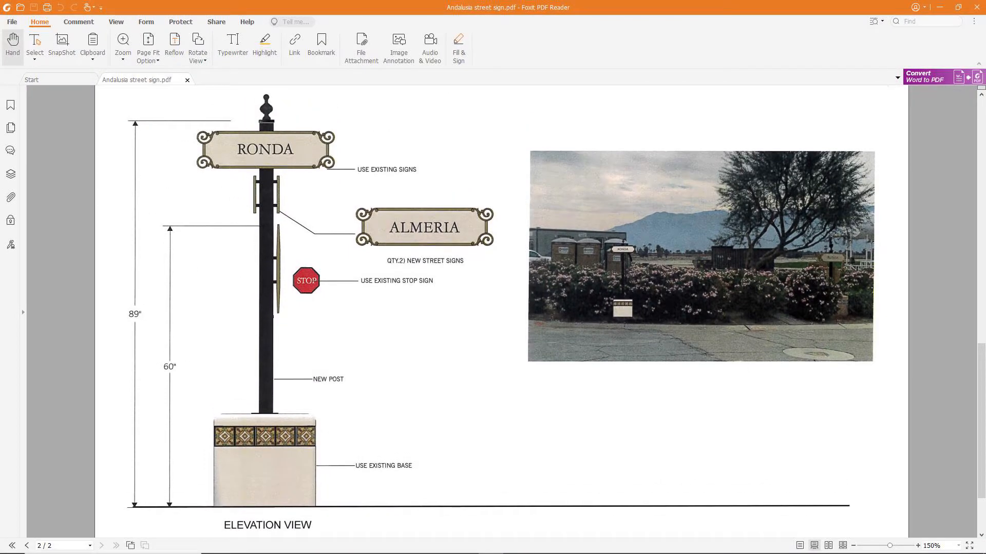
left_click(563, 548)
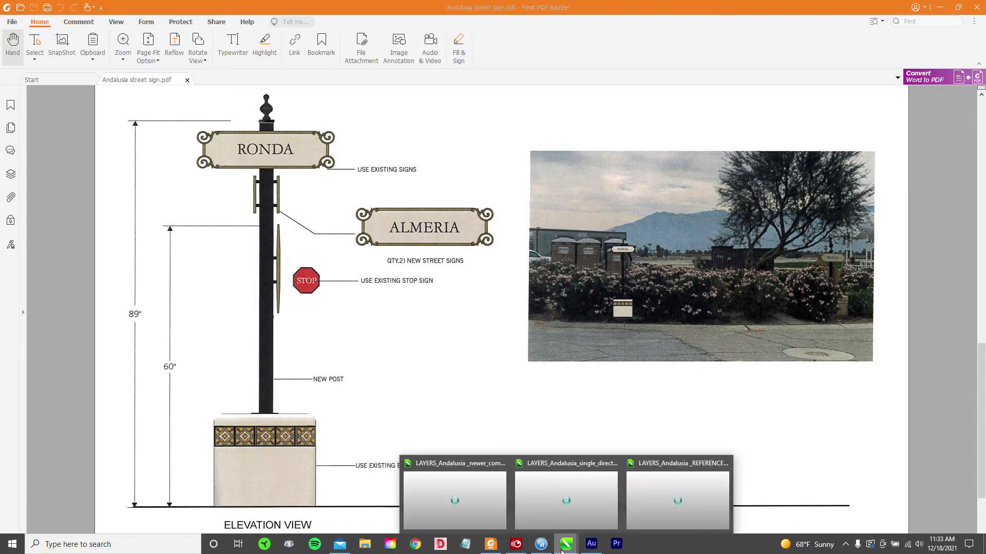
left_click(441, 478)
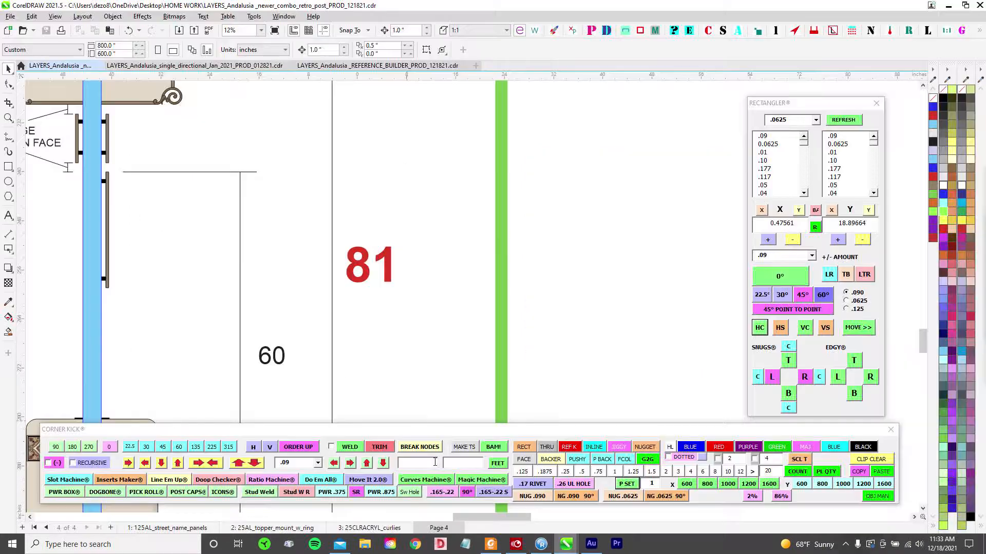
Step: Examine the two crossed-out post elevations with the 89 overall height on Page 4
scroll(516, 233, "down", 2)
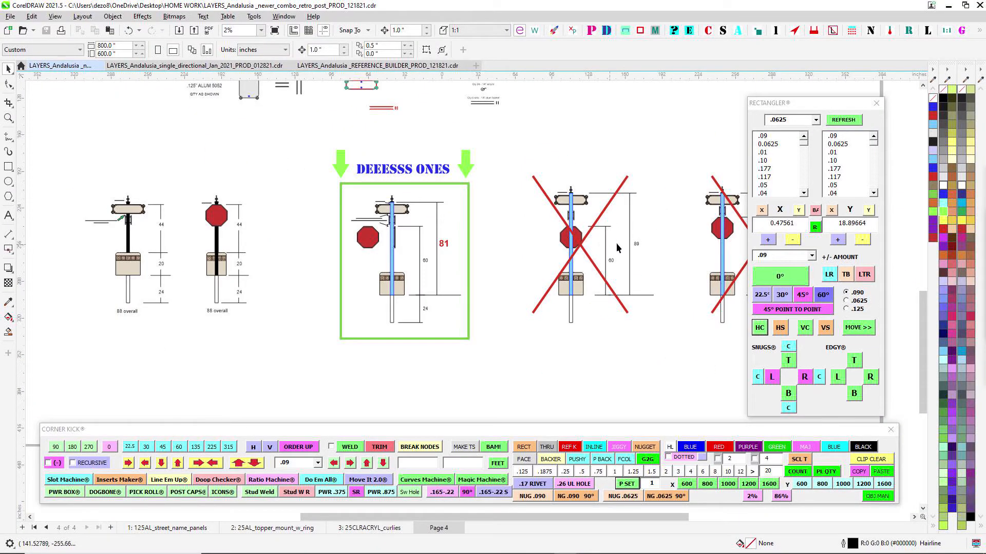
scroll(616, 242, "up", 3)
scroll(522, 163, "up", 2)
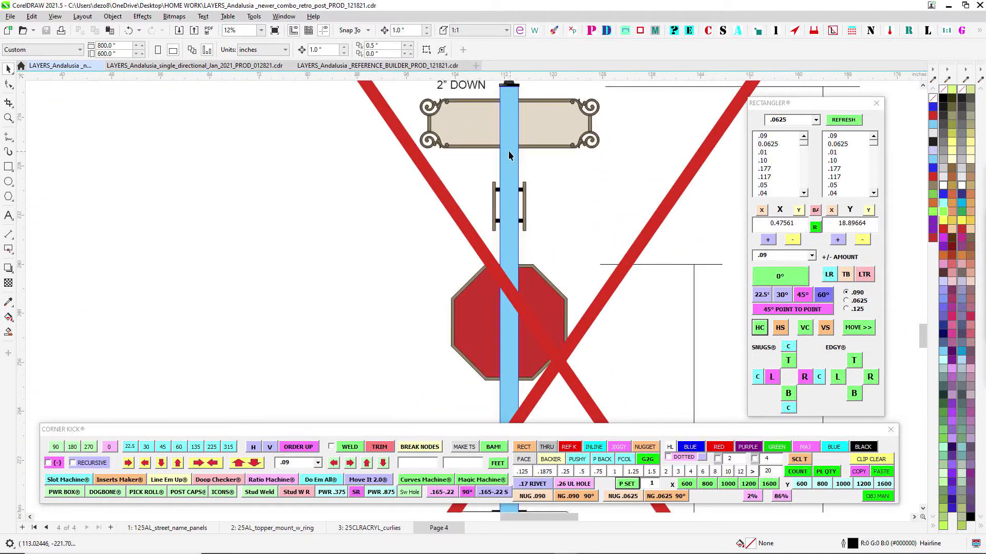
scroll(477, 143, "down", 2)
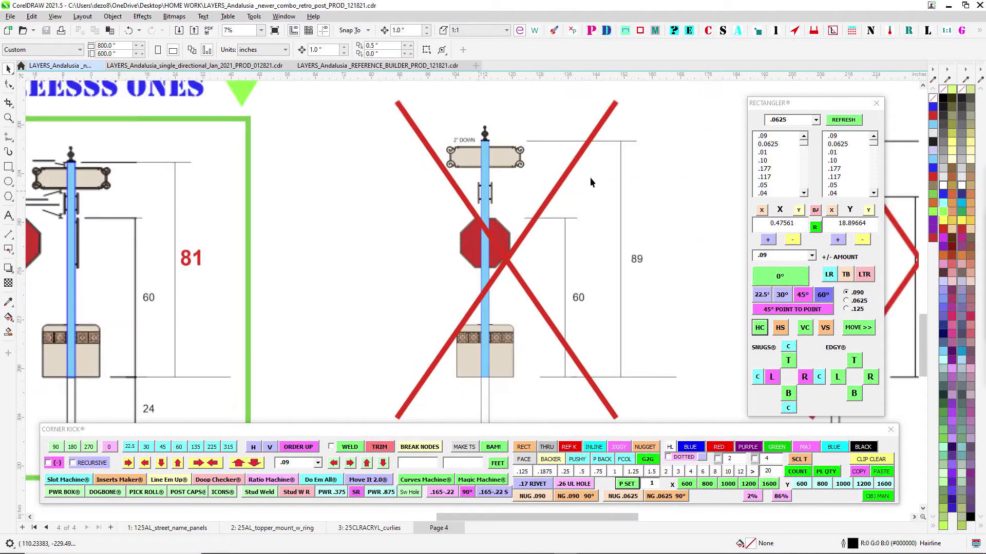
mouse_move(680, 184)
left_mouse_down()
mouse_move(622, 195)
mouse_move(292, 165)
left_mouse_up()
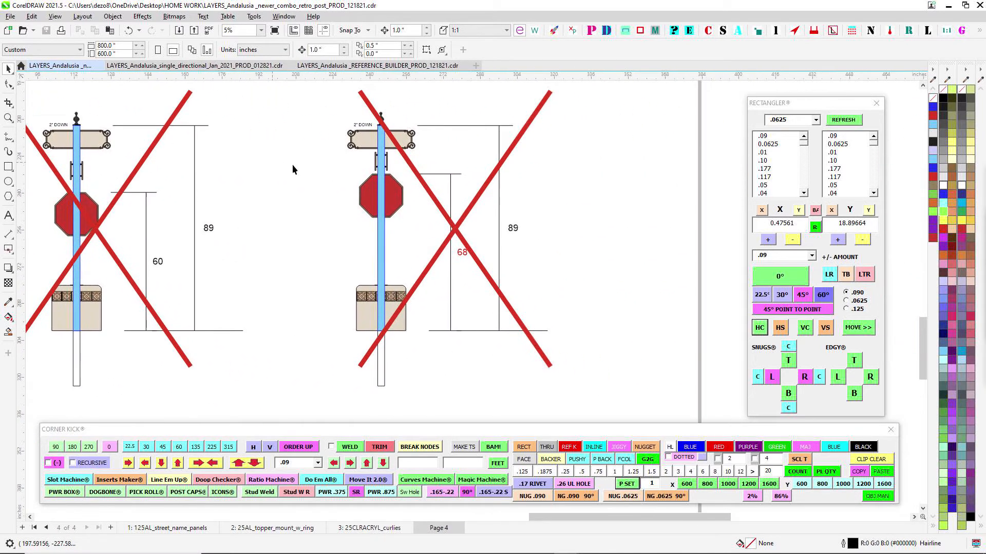
scroll(452, 199, "up", 1)
scroll(471, 294, "up", 1)
left_click_drag(357, 221, 391, 283)
scroll(345, 172, "down", 1)
scroll(433, 191, "down", 1)
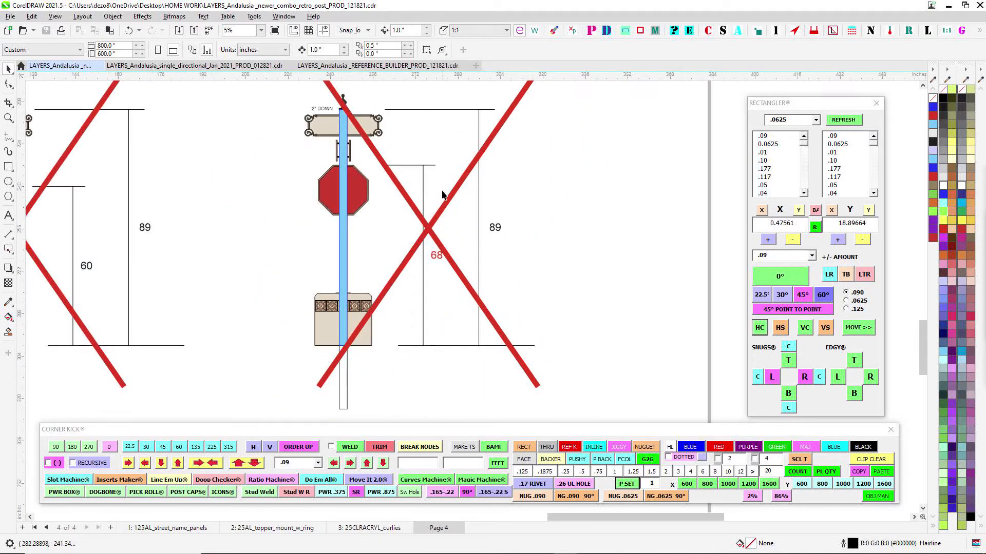
Step: Review the green-framed 81 elevation and the purple-framed 3"Ø x .125t aluminum round tube callout
scroll(462, 189, "left", 5)
scroll(386, 238, "up", 1)
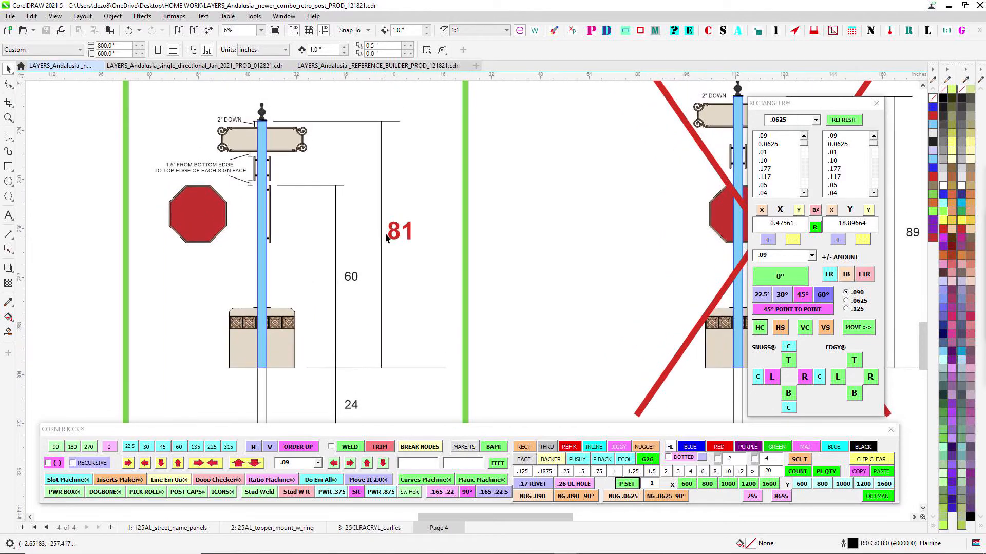
scroll(386, 238, "down", 2)
left_click_drag(417, 114, 460, 311)
scroll(411, 153, "up", 1)
mouse_move(431, 140)
left_mouse_down()
mouse_move(429, 225)
mouse_move(375, 269)
left_mouse_up()
scroll(383, 268, "up", 1)
scroll(373, 268, "down", 1)
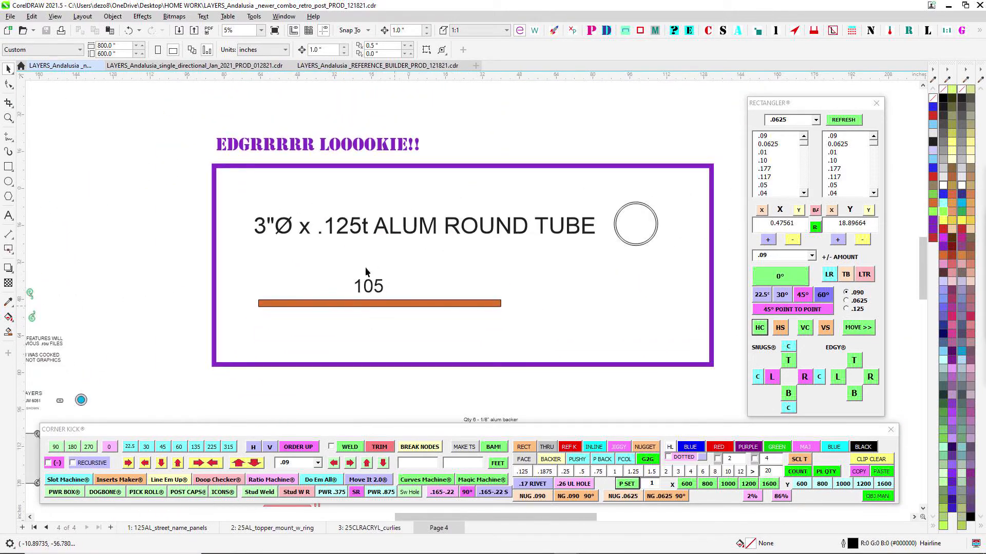
left_click_drag(604, 345, 602, 344)
scroll(449, 265, "down", 3)
Step: Clear the selection and examine the two small .25" ALUM 6061 parts
left_click_drag(492, 343, 475, 148)
scroll(238, 195, "up", 4)
left_click_drag(236, 194, 373, 239)
scroll(256, 207, "up", 2)
scroll(308, 210, "up", 2)
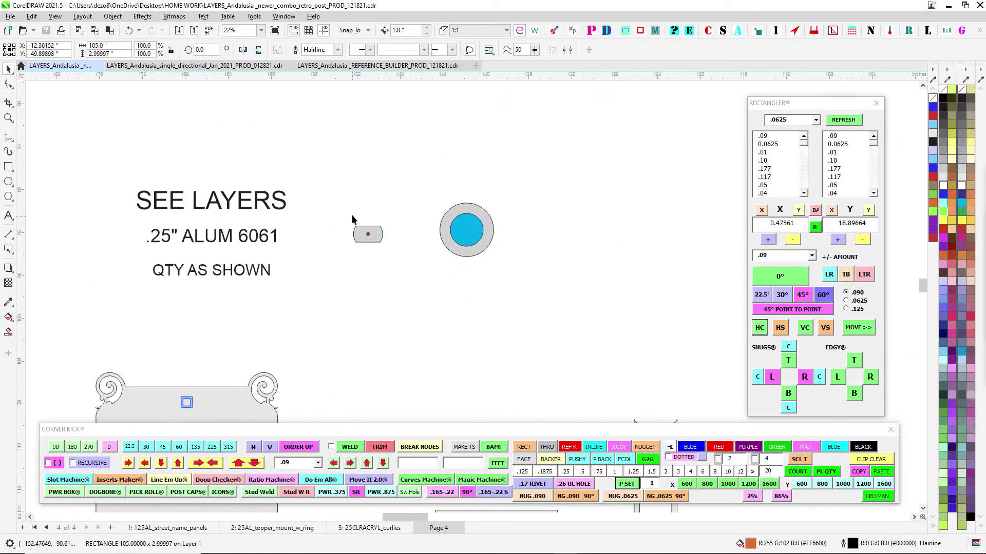
left_click(398, 252)
scroll(383, 240, "up", 2)
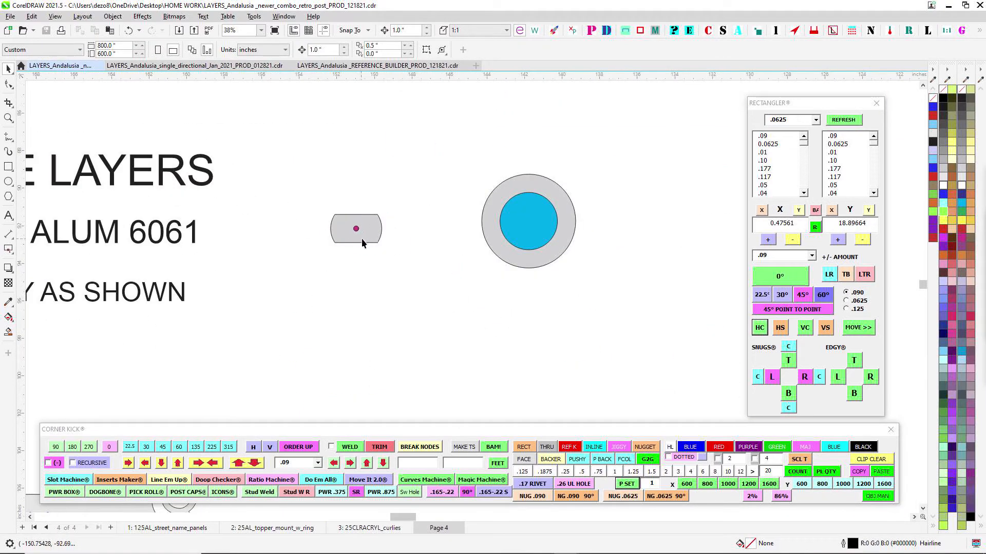
scroll(356, 234, "down", 1)
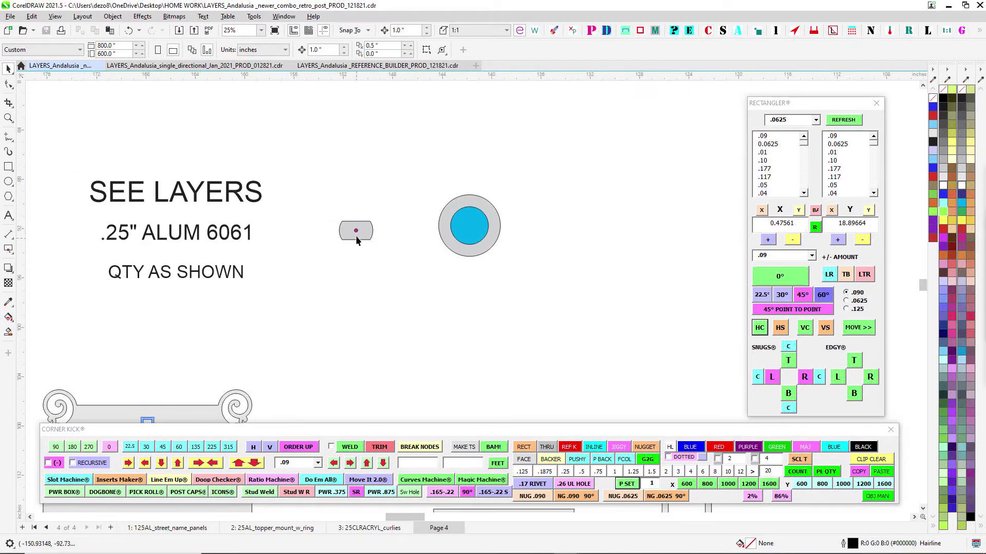
scroll(356, 235, "down", 4)
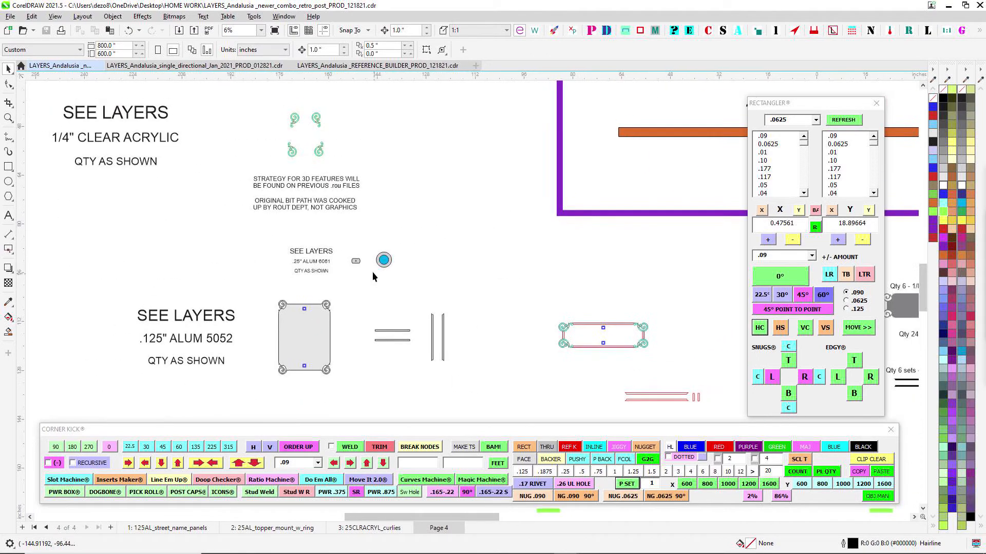
Step: Examine the .125" ALUM 5052 backer panel, its strips and the layered sign panel beside them
scroll(360, 265, "up", 2)
scroll(339, 259, "down", 2)
left_click_drag(357, 301, 296, 227)
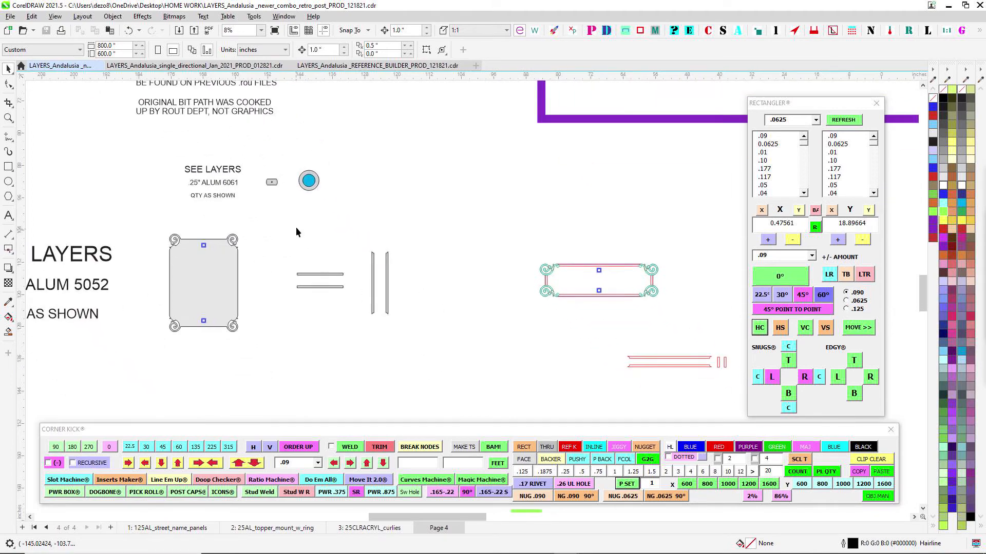
left_click_drag(599, 238, 475, 231)
scroll(232, 197, "up", 2)
left_click_drag(238, 194, 448, 183)
scroll(448, 183, "down", 2)
left_click_drag(524, 254, 465, 210)
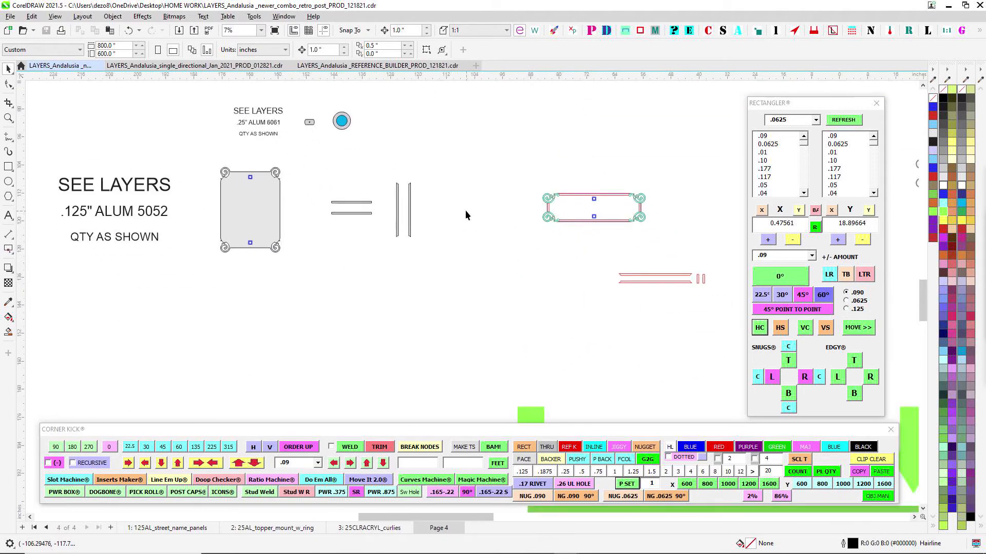
left_click_drag(534, 287, 457, 232)
left_click_drag(530, 268, 421, 142)
Step: Examine the sign placement notes on the post elevation framed under the DEEESSS ONES heading
scroll(422, 142, "down", 1)
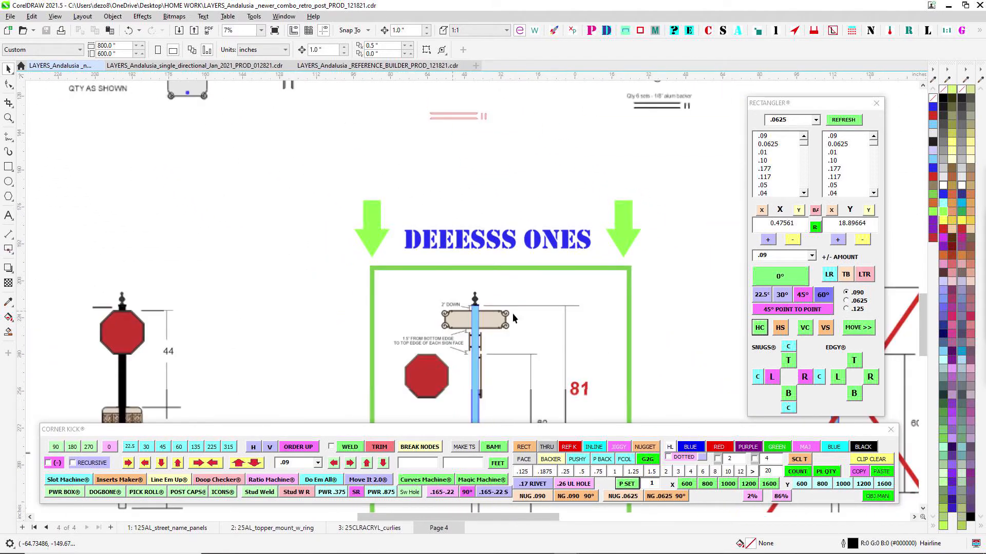
scroll(485, 329, "up", 3)
left_click_drag(492, 326, 476, 278)
scroll(477, 277, "down", 2)
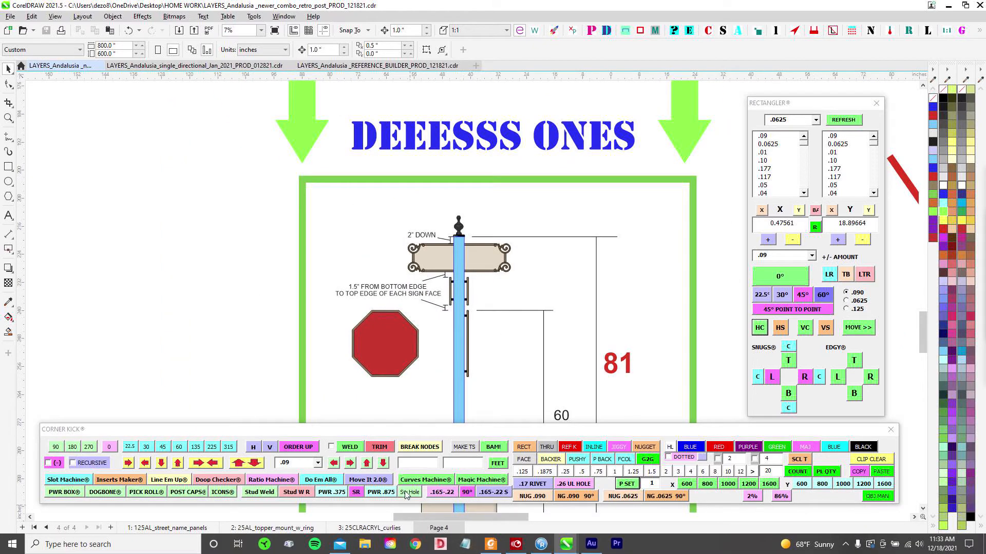
Step: Switch to Foxit PDF Reader and inspect the existing RONDA sign beside the tree in the site photo up close
left_click(515, 545)
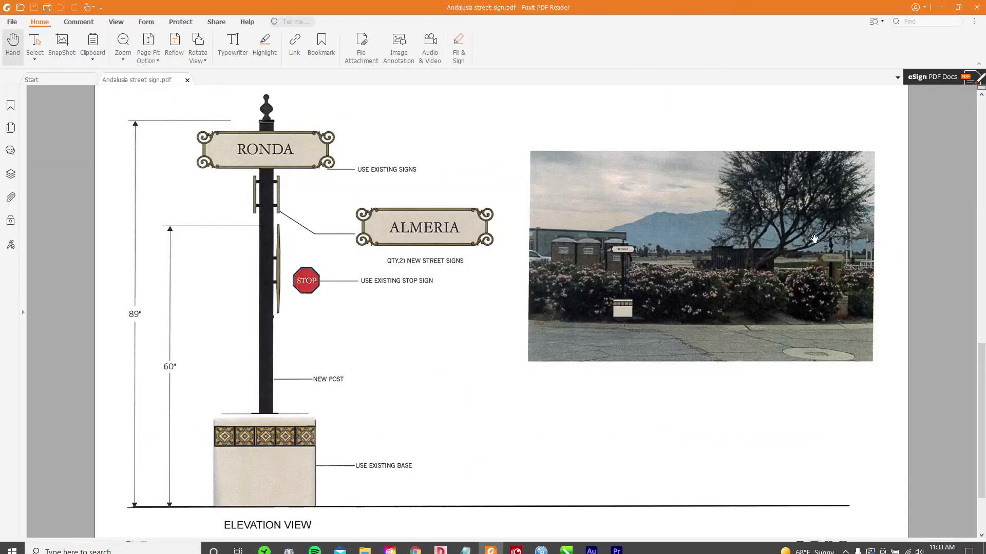
scroll(839, 296, "up", 1)
scroll(839, 295, "up", 4)
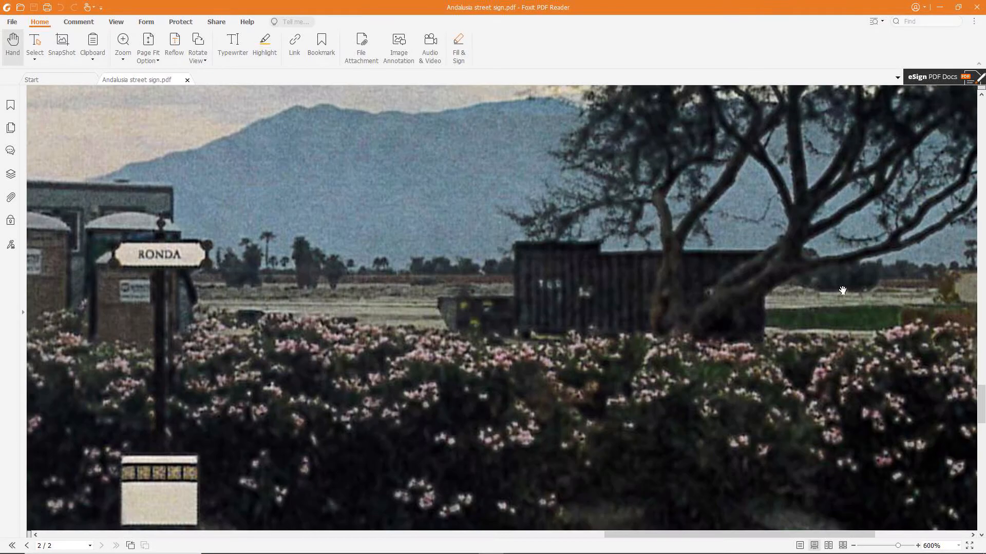
left_click_drag(898, 271, 510, 264)
scroll(671, 283, "up", 1)
scroll(672, 284, "up", 1)
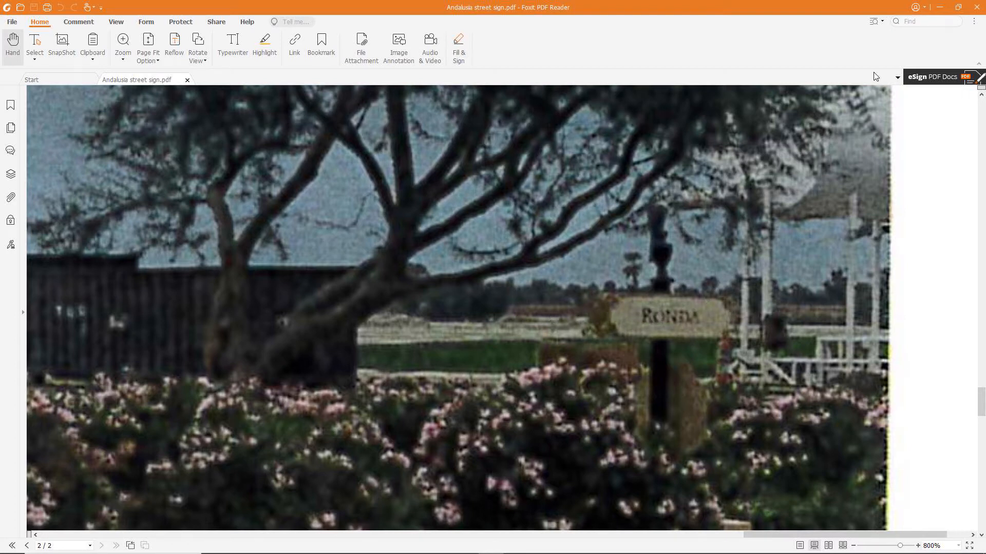
Step: Switch back to CorelDRAW and examine the black spacers between the blue post and the side-view sign faces under the top panel
left_click(943, 7)
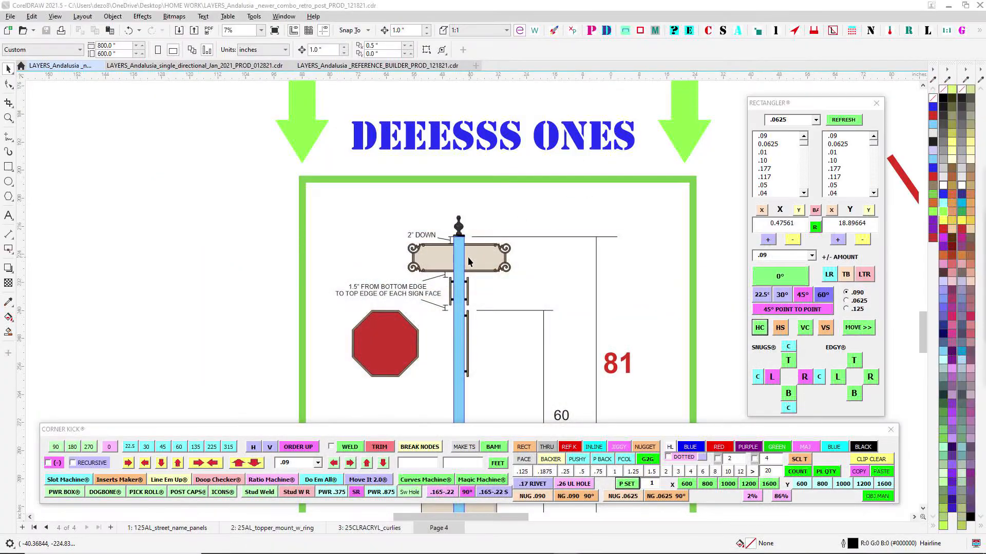
scroll(467, 256, "up", 4)
scroll(467, 309, "up", 2)
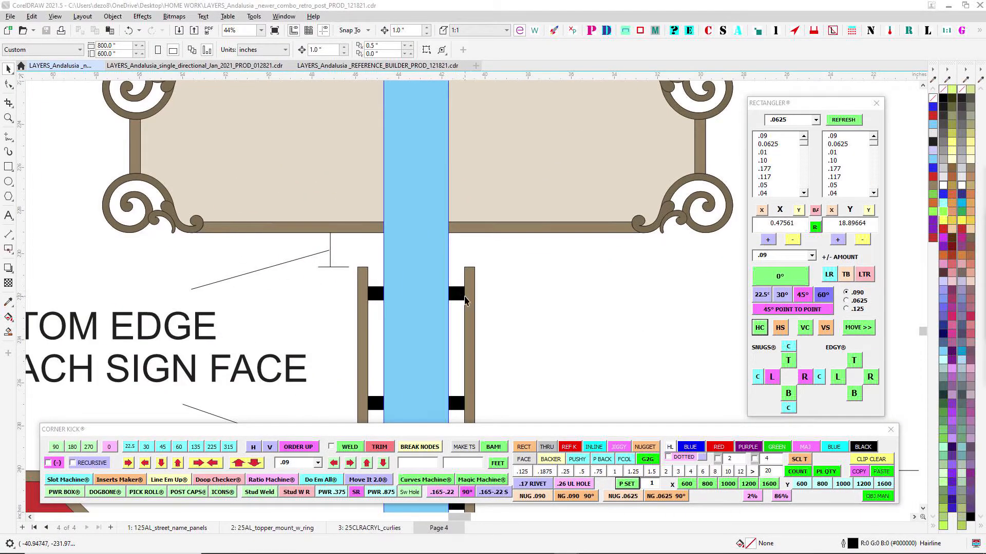
scroll(458, 298, "up", 2)
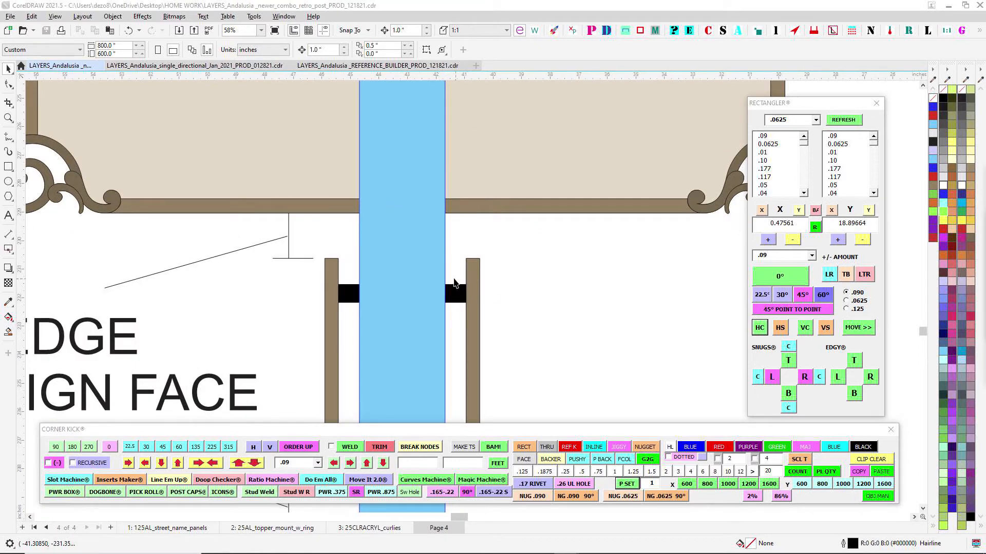
scroll(472, 305, "up", 1)
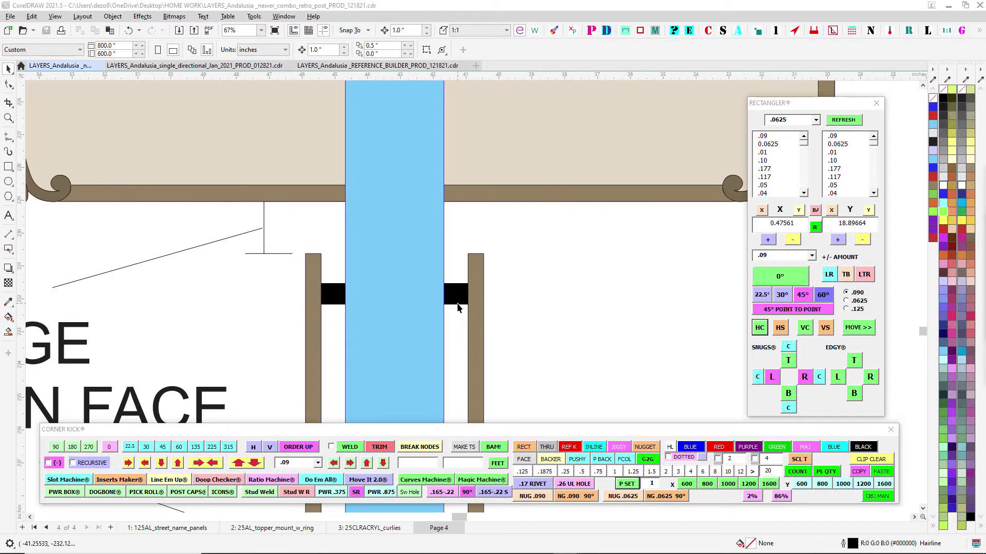
scroll(442, 288, "down", 2)
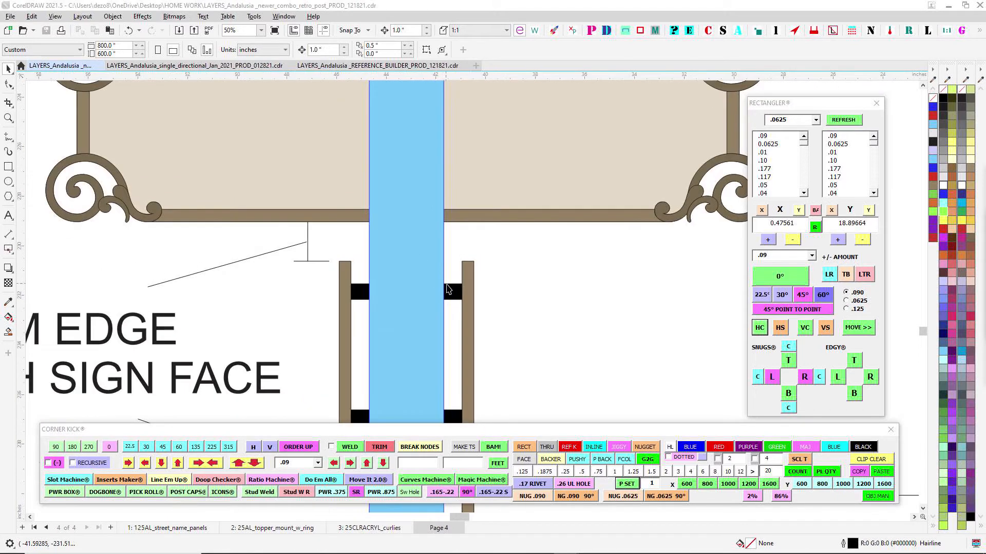
scroll(446, 287, "up", 3)
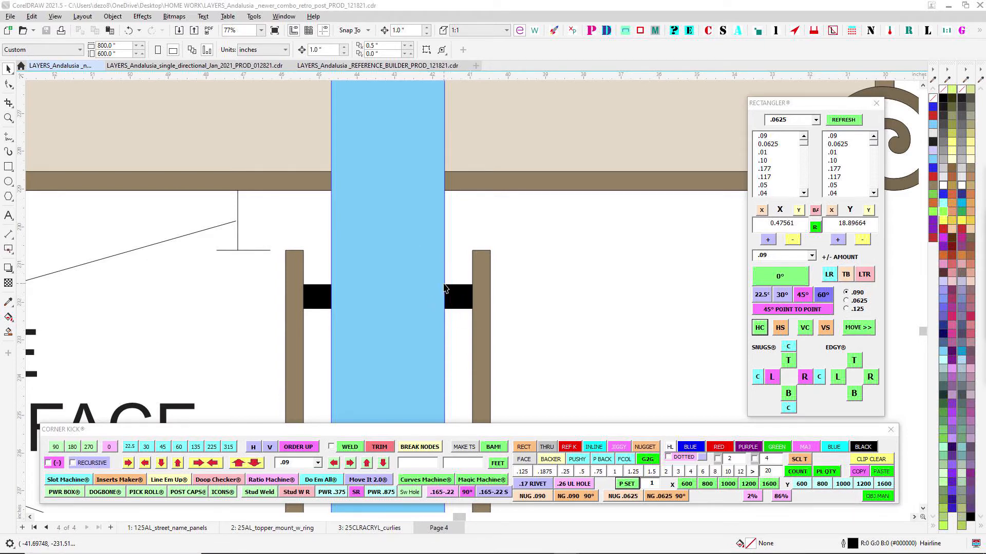
scroll(417, 251, "down", 2)
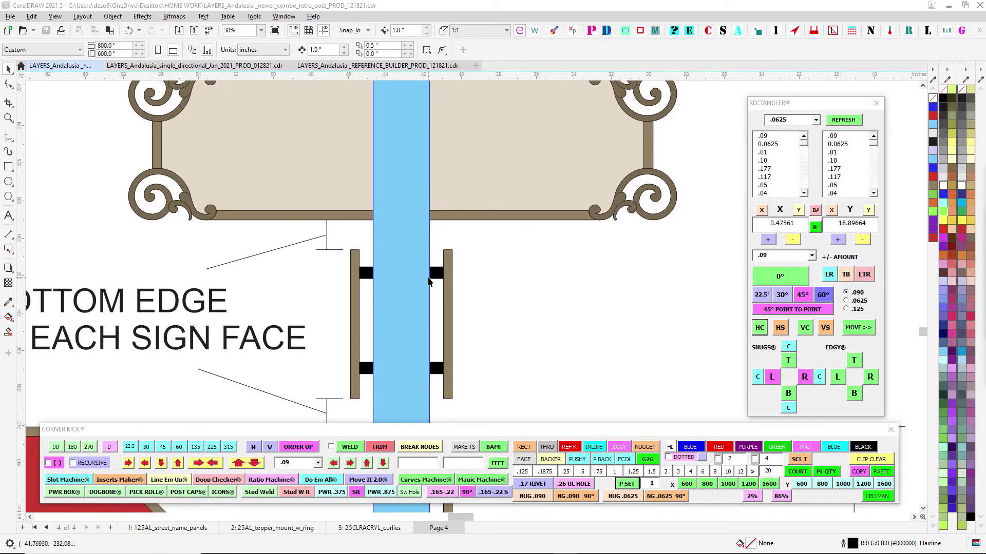
scroll(430, 281, "up", 1)
scroll(434, 167, "down", 2)
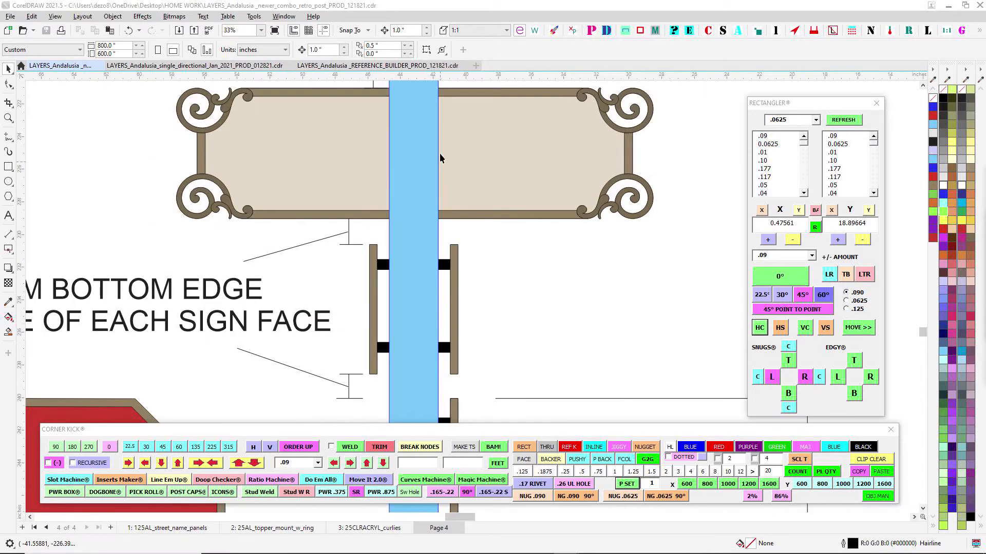
Step: Compare the side-view sign faces on both sides of the post with their spacers and the panel above
scroll(266, 303, "down", 3)
scroll(374, 383, "up", 4)
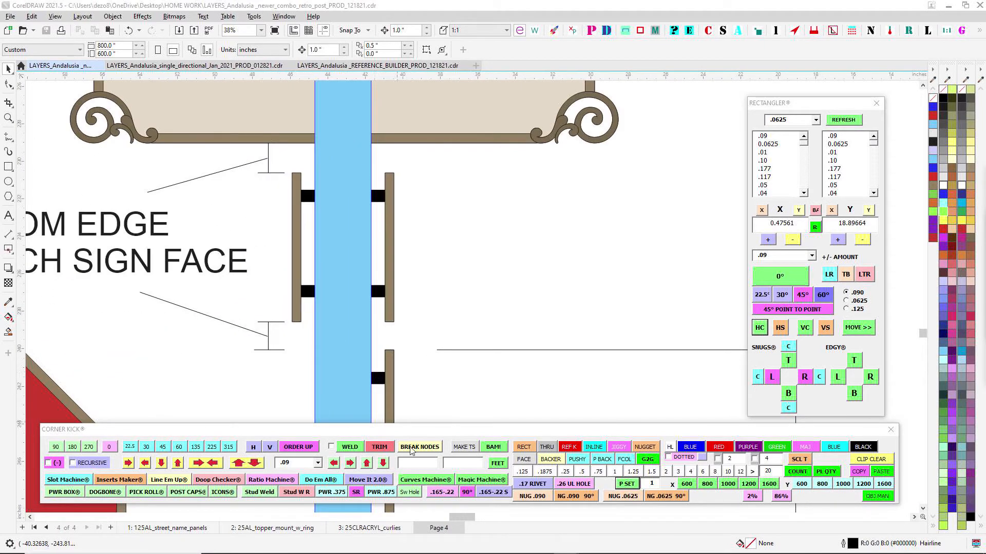
scroll(378, 213, "up", 4)
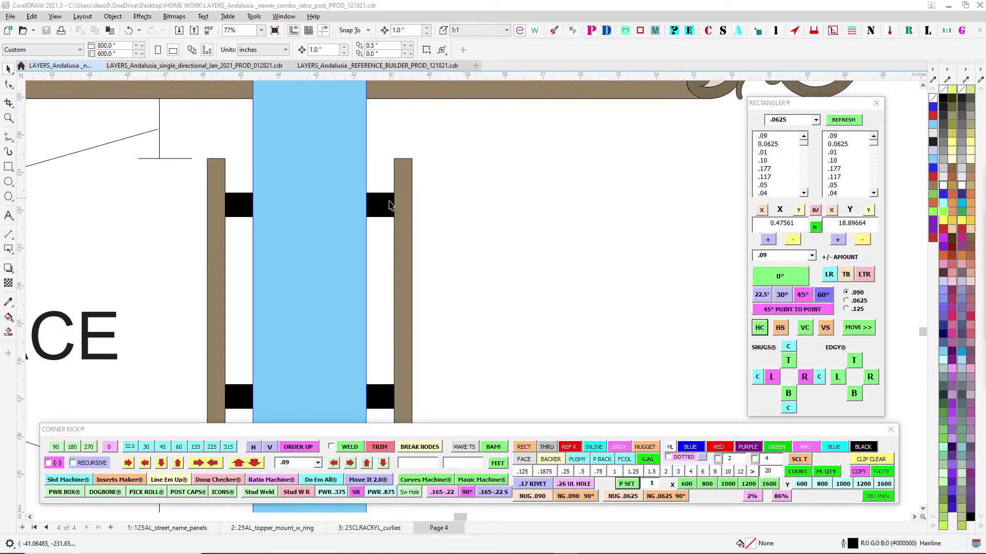
scroll(393, 200, "down", 5)
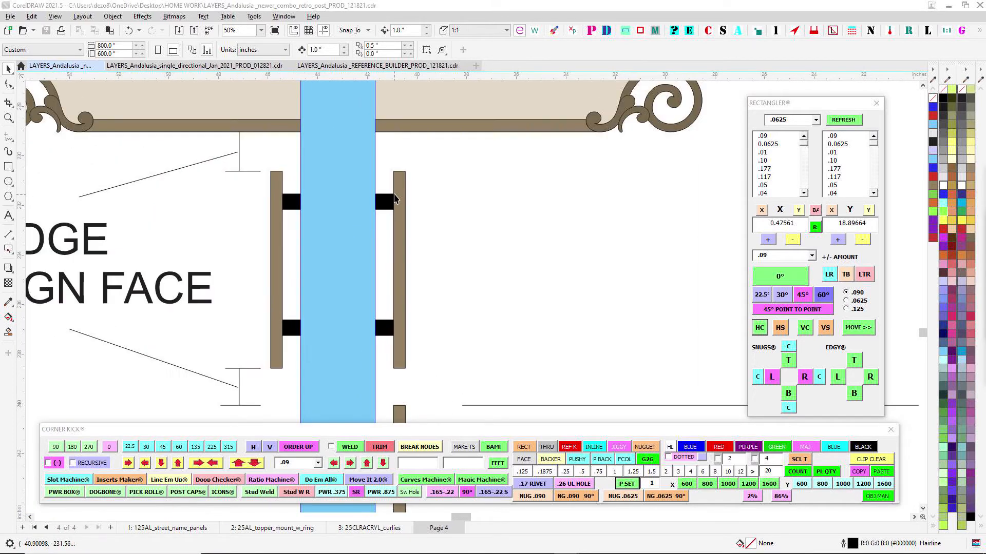
scroll(394, 193, "up", 5)
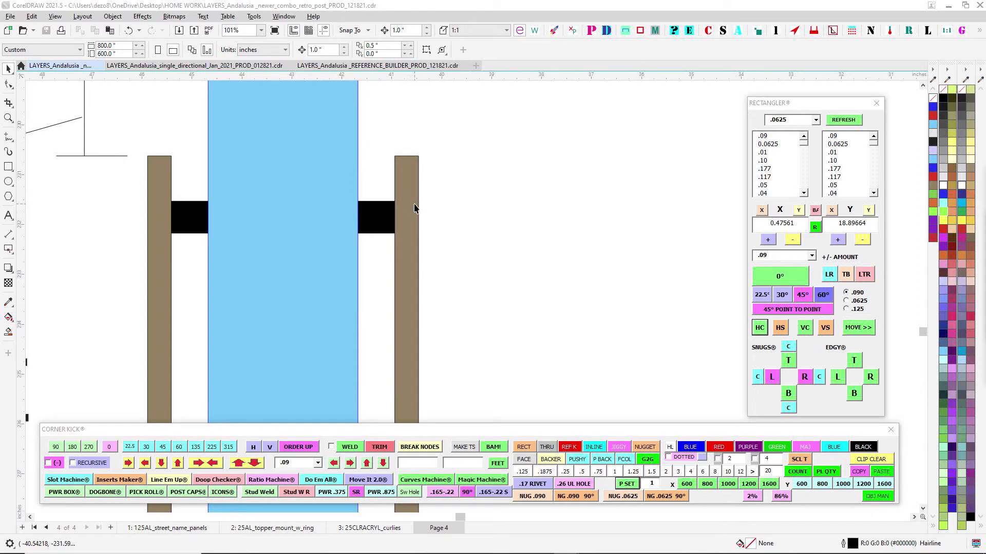
scroll(425, 203, "down", 6)
left_click_drag(415, 197, 420, 301)
scroll(379, 201, "up", 4)
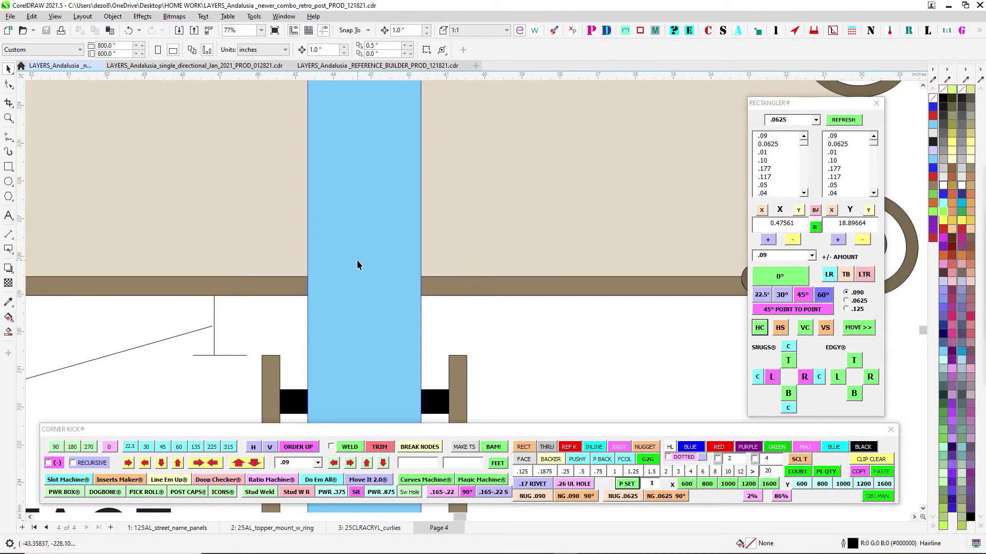
scroll(356, 259, "up", 1)
scroll(368, 193, "down", 1)
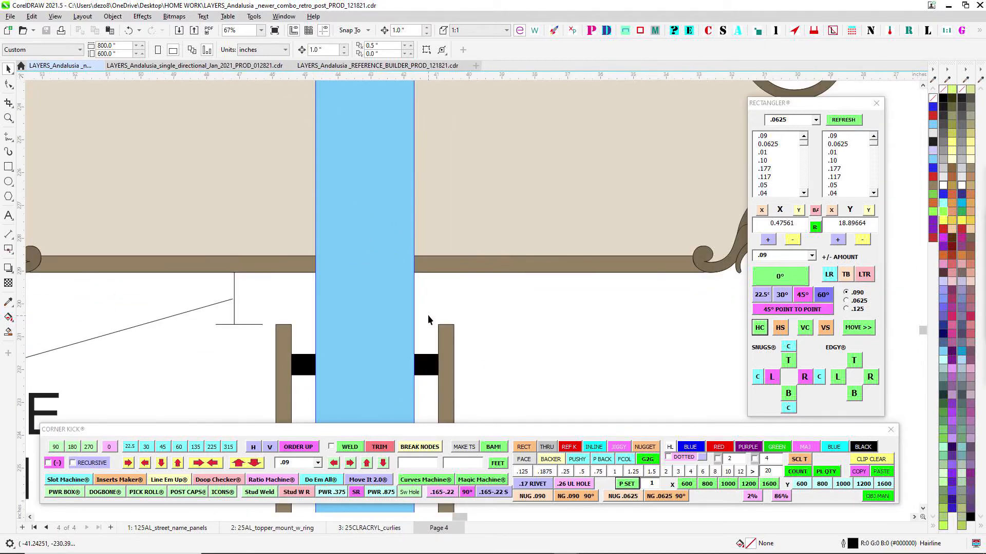
left_click_drag(433, 362, 451, 270)
scroll(451, 269, "up", 2)
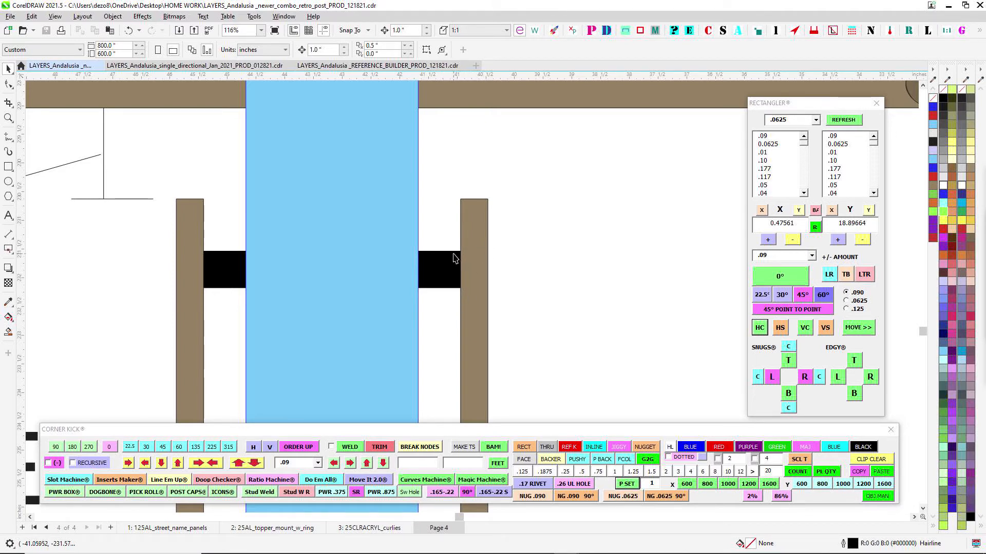
Step: Examine the red octagonal sign face and its brown border beside the post
scroll(454, 258, "down", 5)
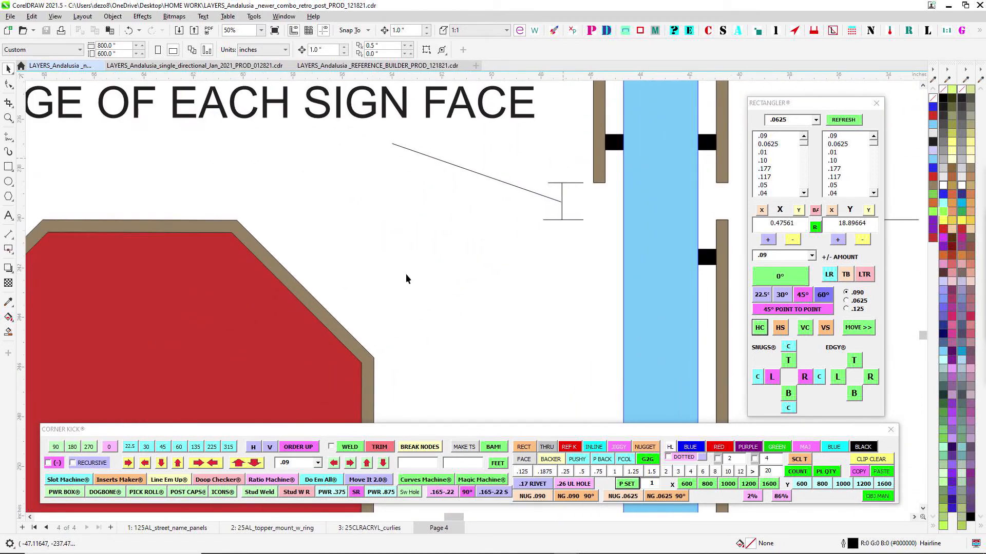
scroll(515, 195, "down", 1)
scroll(353, 215, "down", 1)
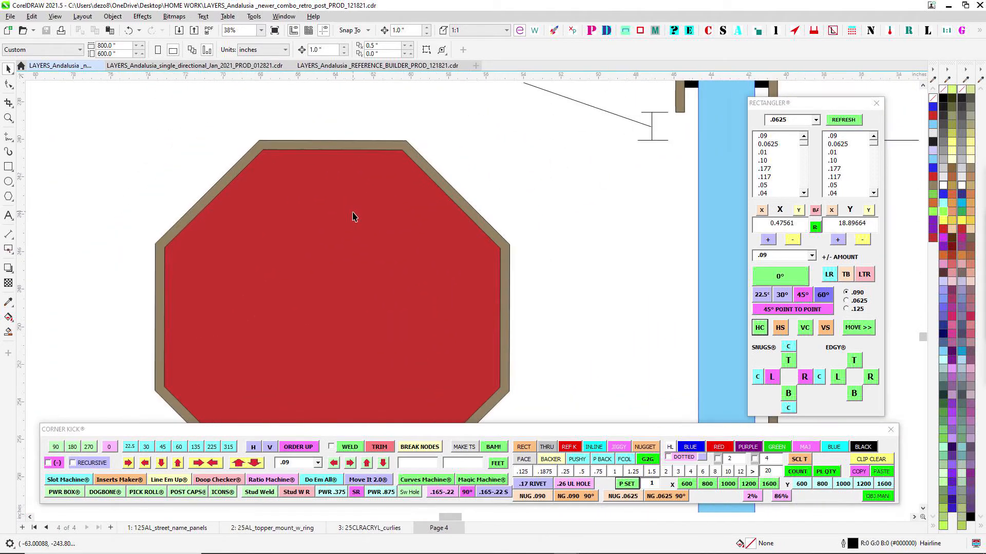
scroll(353, 215, "up", 1)
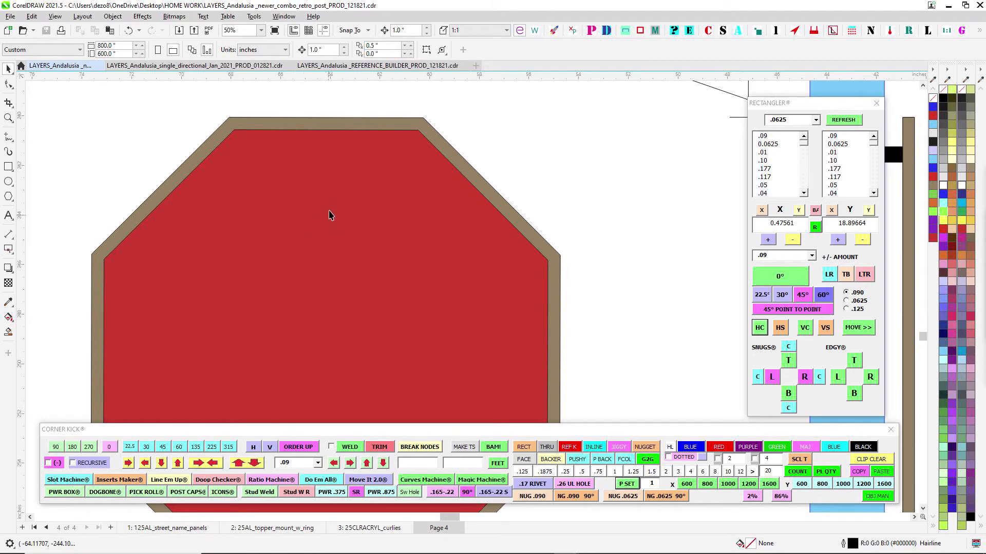
scroll(317, 203, "down", 1)
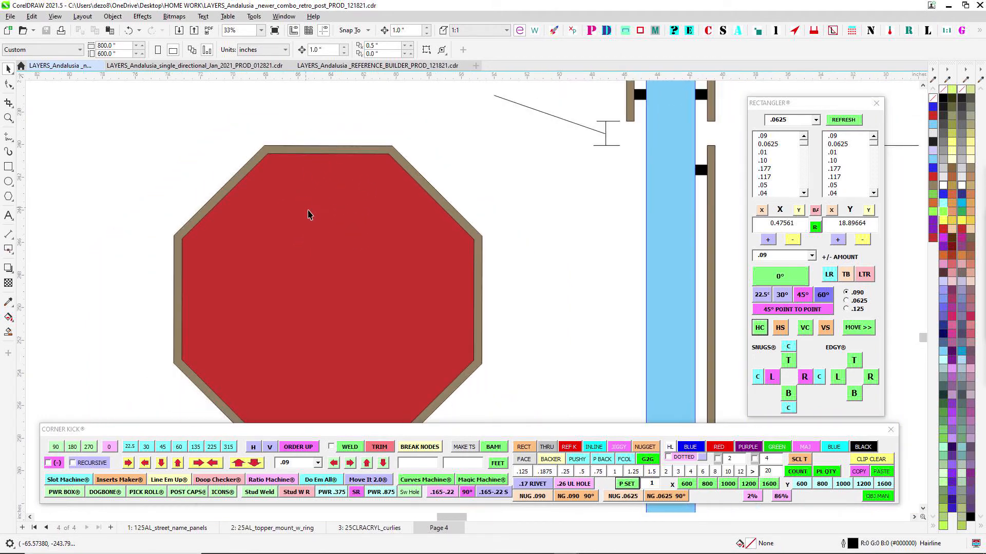
scroll(346, 180, "up", 1)
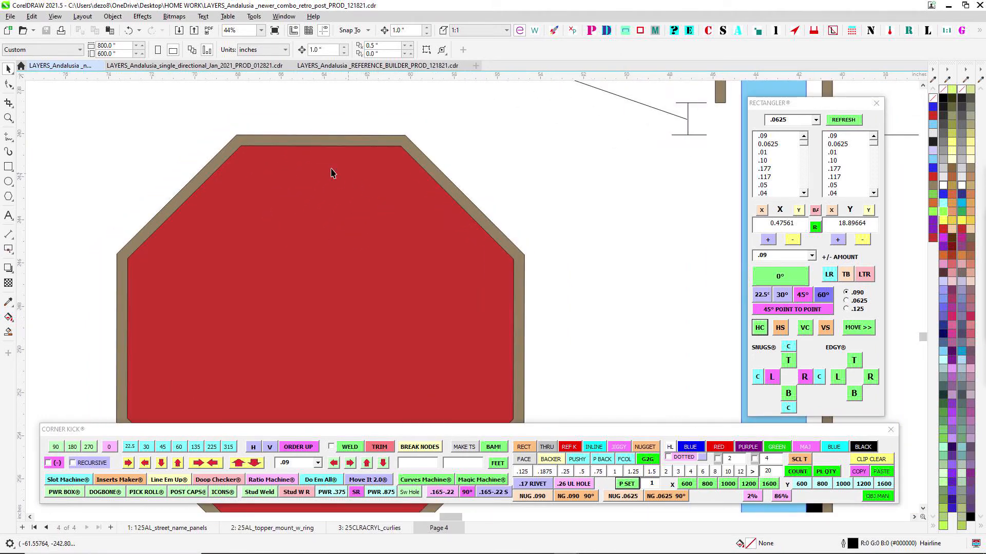
scroll(329, 186, "down", 1)
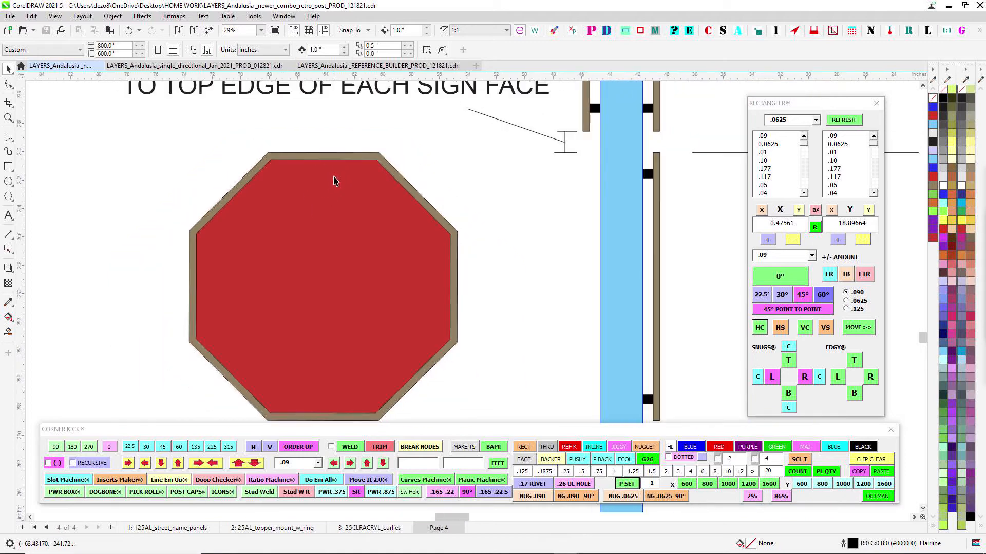
scroll(326, 179, "up", 1)
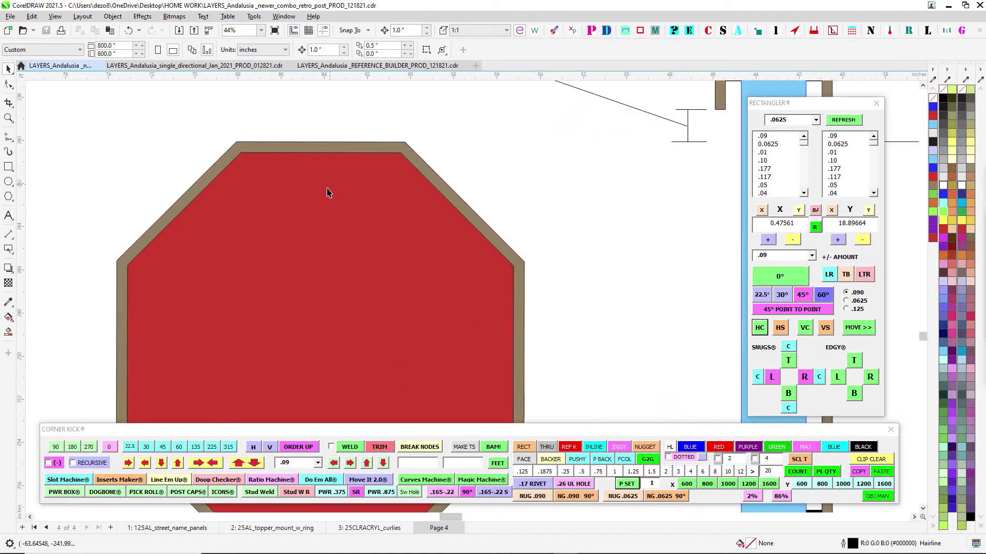
scroll(327, 192, "down", 2)
scroll(534, 200, "up", 2)
Step: Inspect the spacer behind the side-view octagonal sign and its gap below the double-sided faces
scroll(554, 210, "up", 2)
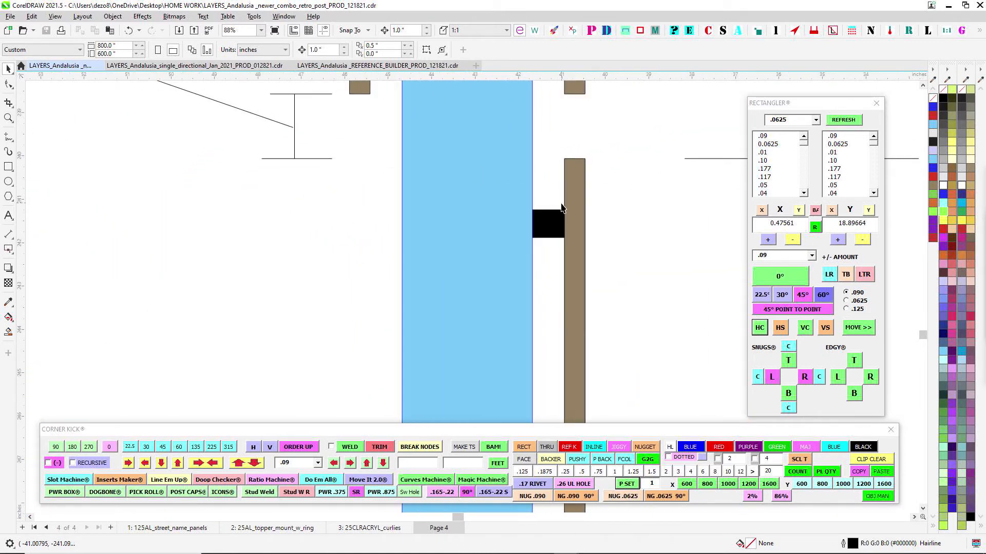
scroll(497, 240, "down", 3)
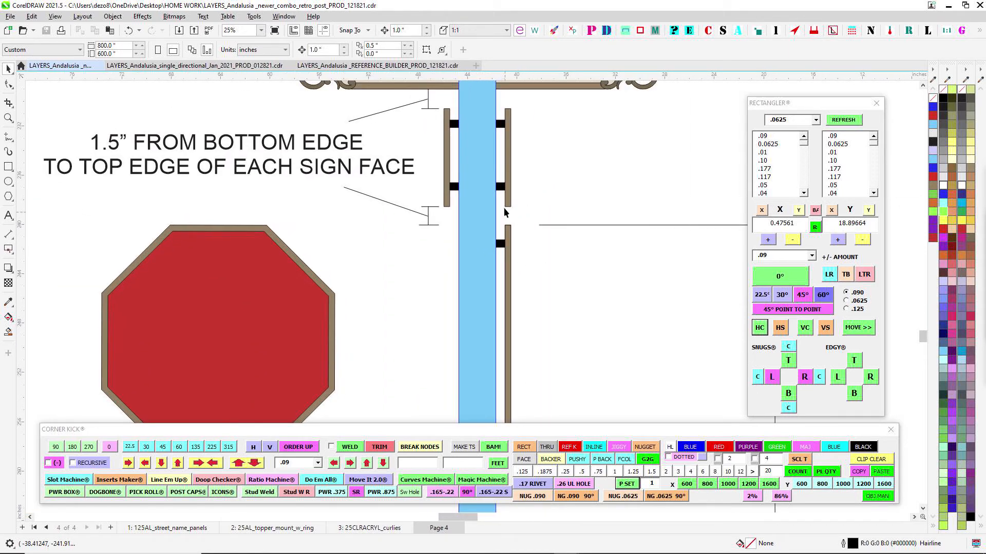
left_click_drag(503, 207, 504, 257)
left_click_drag(507, 146, 485, 229)
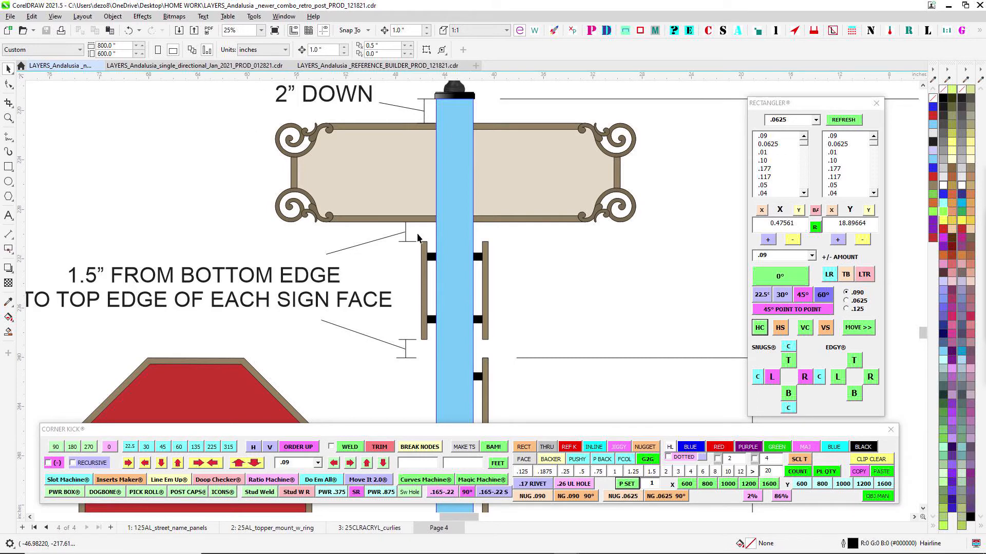
Step: Examine how the scroll-framed top panel meets the post and the spacer-mounted faces beneath it
scroll(459, 115, "up", 2)
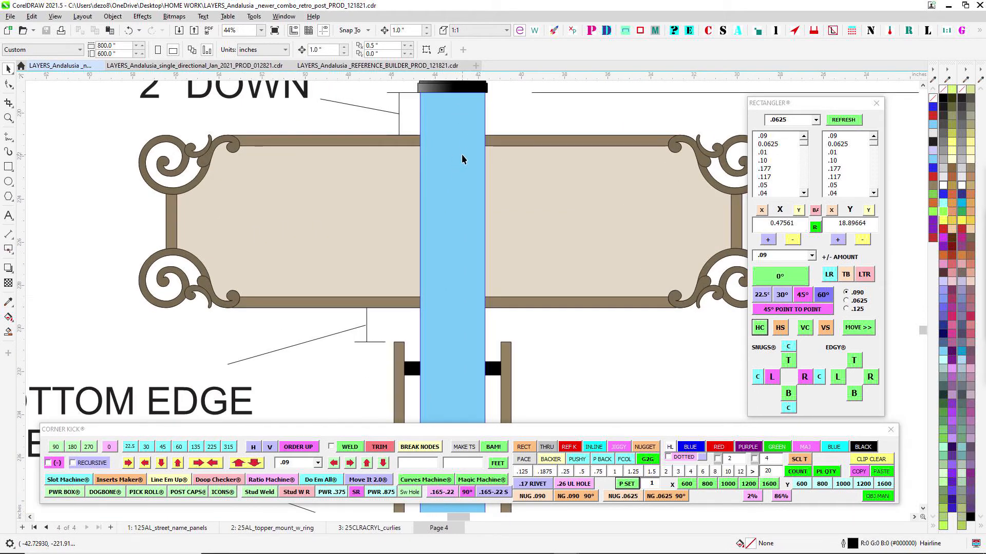
scroll(461, 152, "down", 1)
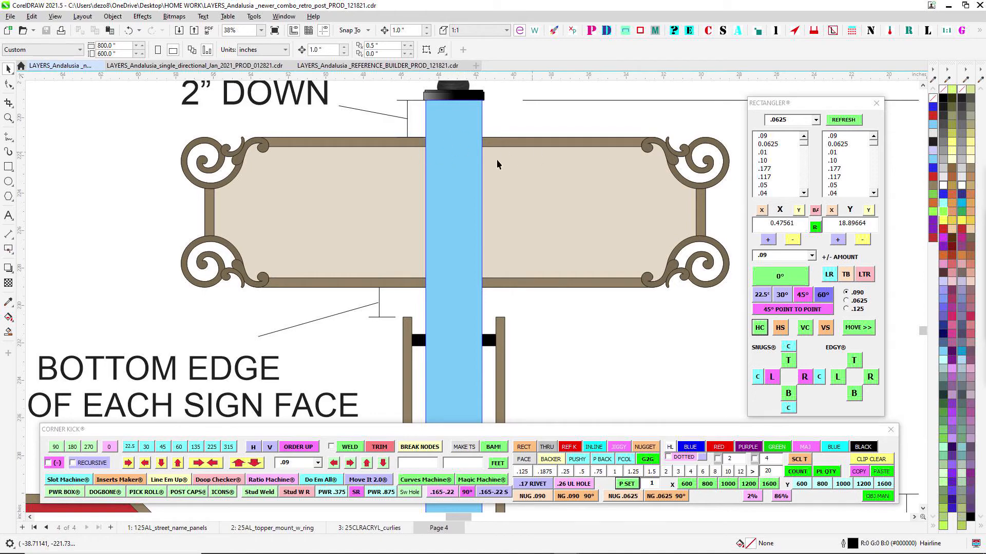
scroll(469, 237, "down", 3)
scroll(476, 214, "up", 2)
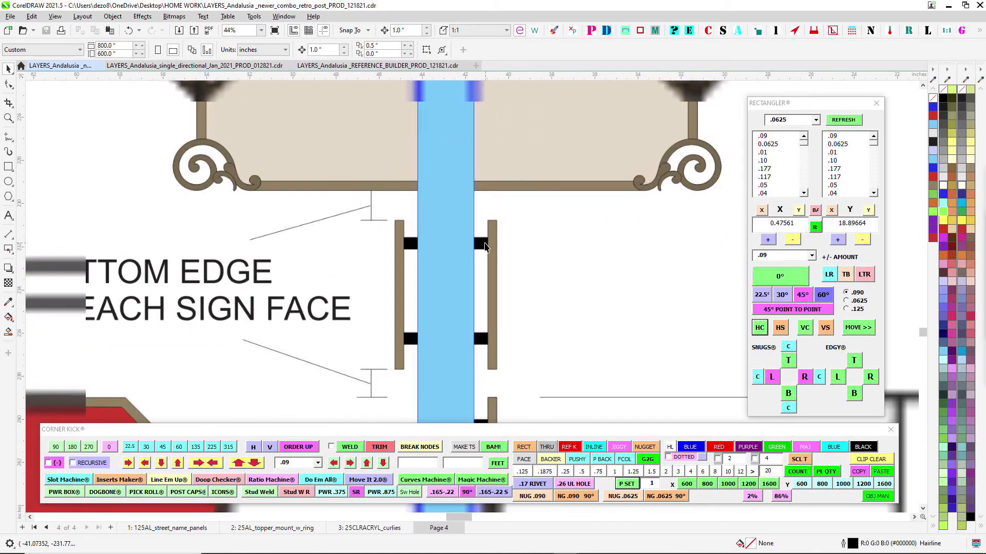
scroll(485, 247, "down", 3)
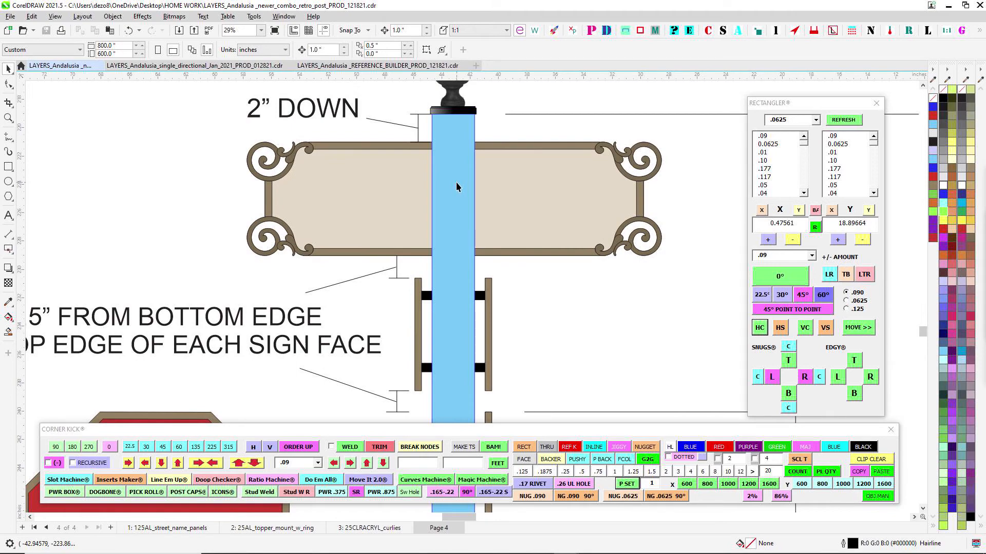
scroll(463, 183, "down", 1)
scroll(455, 141, "up", 2)
scroll(458, 136, "down", 4)
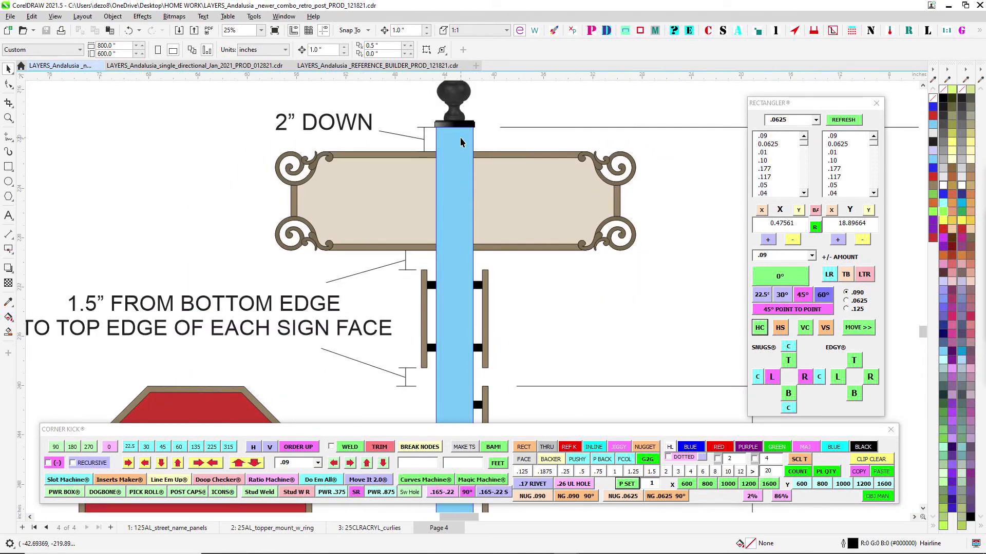
Step: Review the full sign stack on the post against the 2" DOWN and 1.5" spacing notes
scroll(467, 221, "up", 1)
scroll(323, 149, "up", 5)
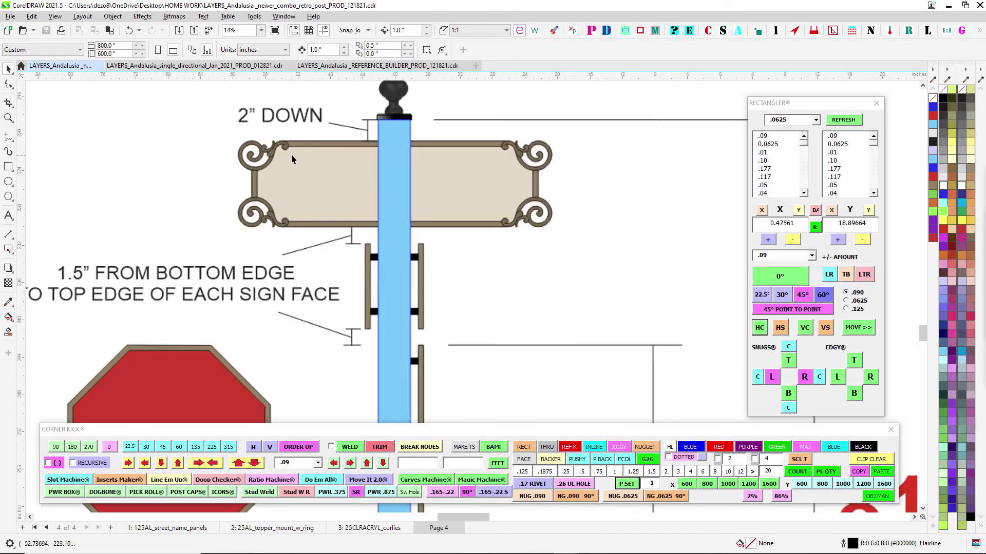
scroll(393, 152, "down", 2)
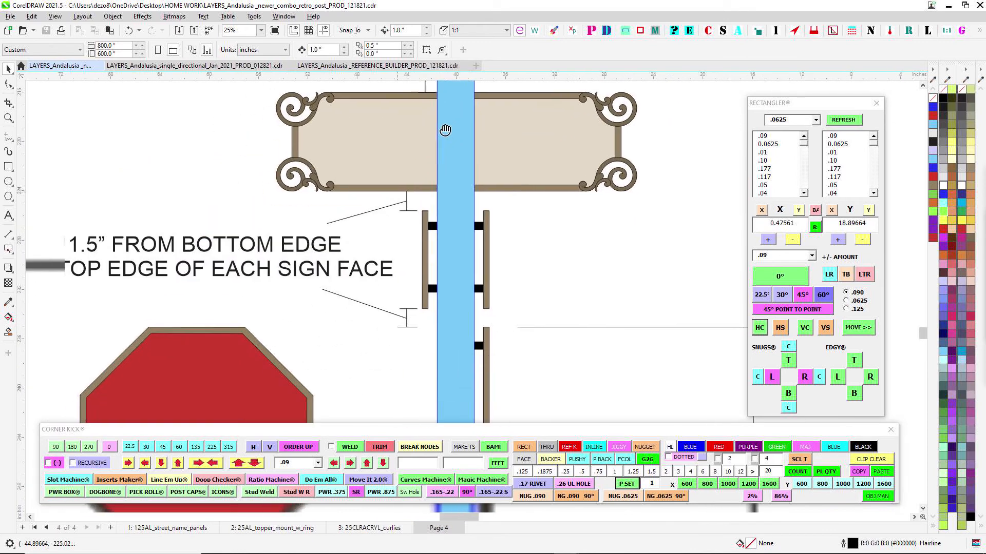
scroll(372, 170, "down", 3)
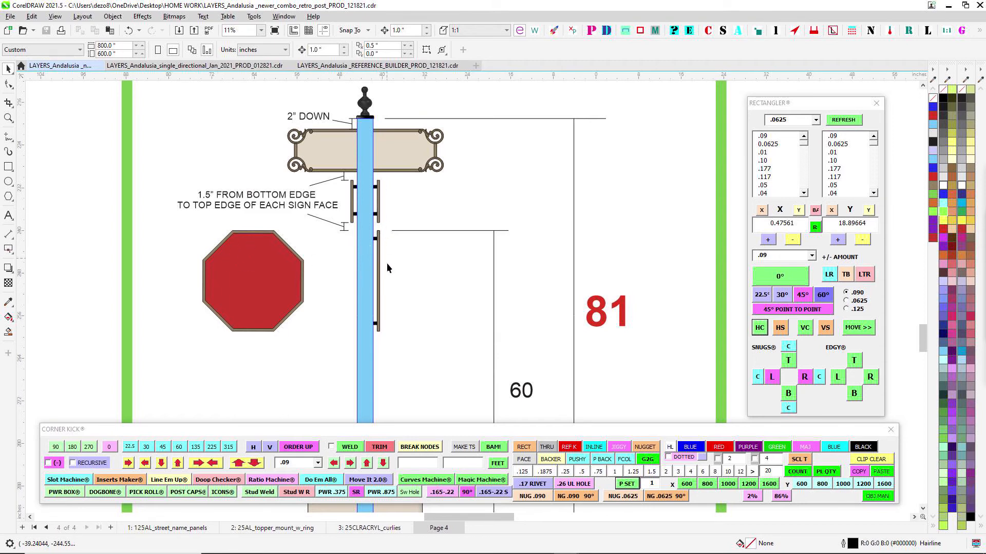
scroll(377, 194, "up", 2)
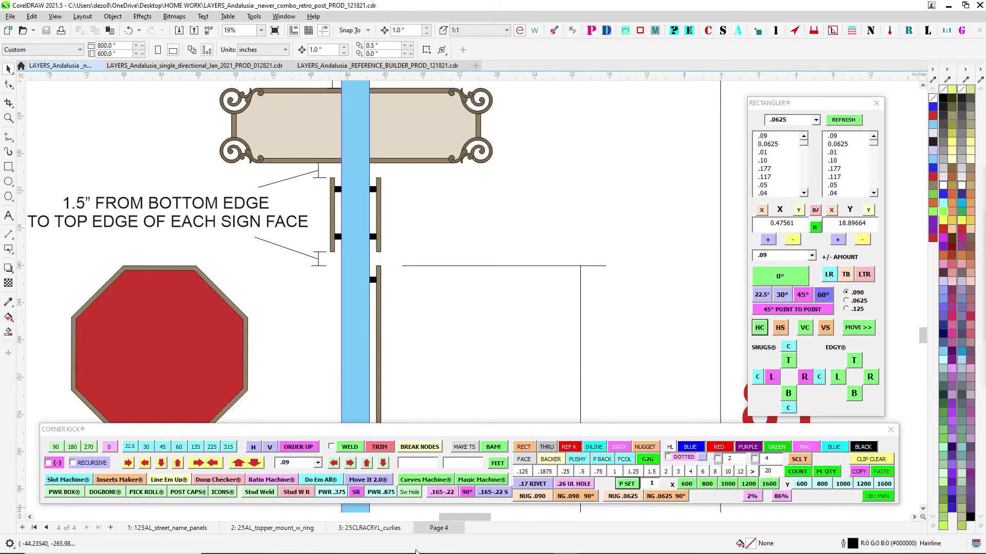
Step: Switch to Foxit PDF Reader and review the RONDA, ALMERIA and stop sign callouts on the reference elevation
left_click(467, 544)
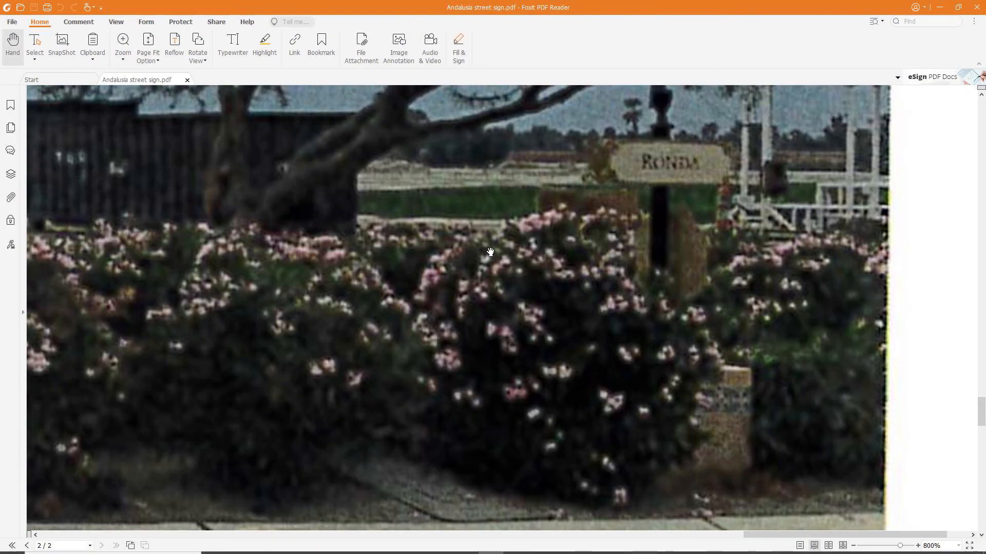
scroll(467, 217, "down", 4)
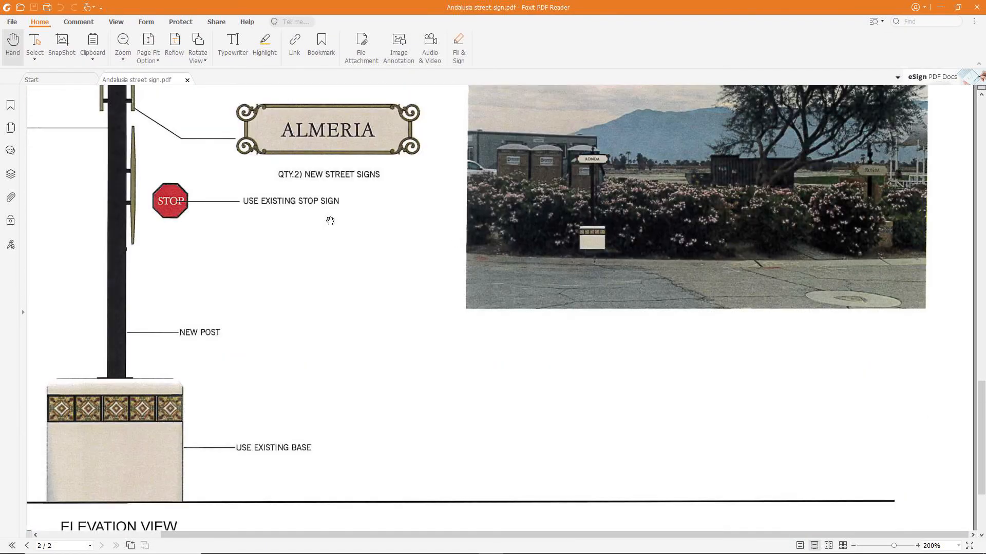
scroll(115, 155, "up", 1)
scroll(137, 134, "up", 2)
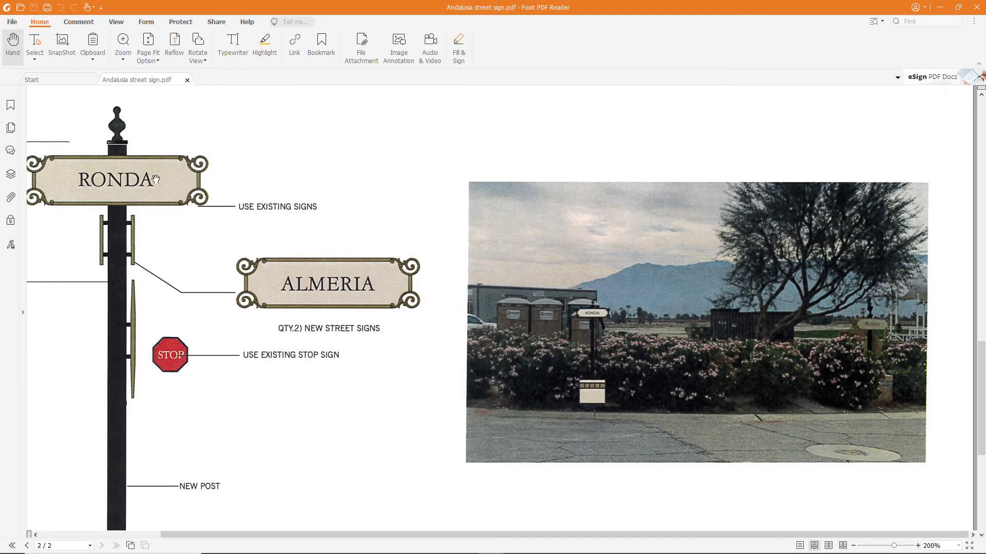
Step: Examine the reference elevation from the tiled base up to the post cap, including the overall and stop sign height dimensions
scroll(430, 183, "left", 3)
scroll(272, 335, "down", 2)
scroll(272, 335, "down", 3)
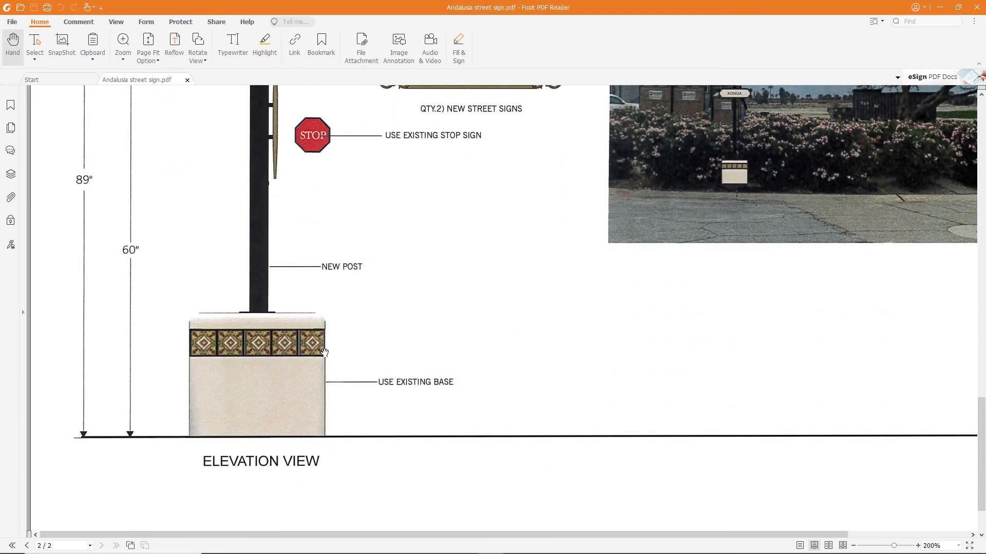
scroll(500, 155, "up", 3)
scroll(276, 237, "up", 3)
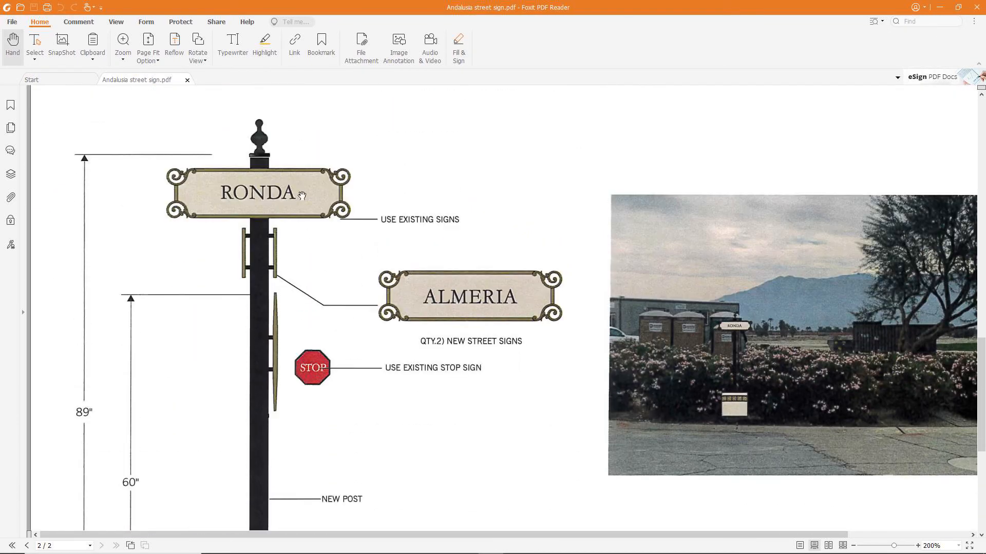
Step: Return to CorelDRAW and compare the green-framed "DEEESSS ONES" post elevation with the crossed-out alternatives
left_click(939, 7)
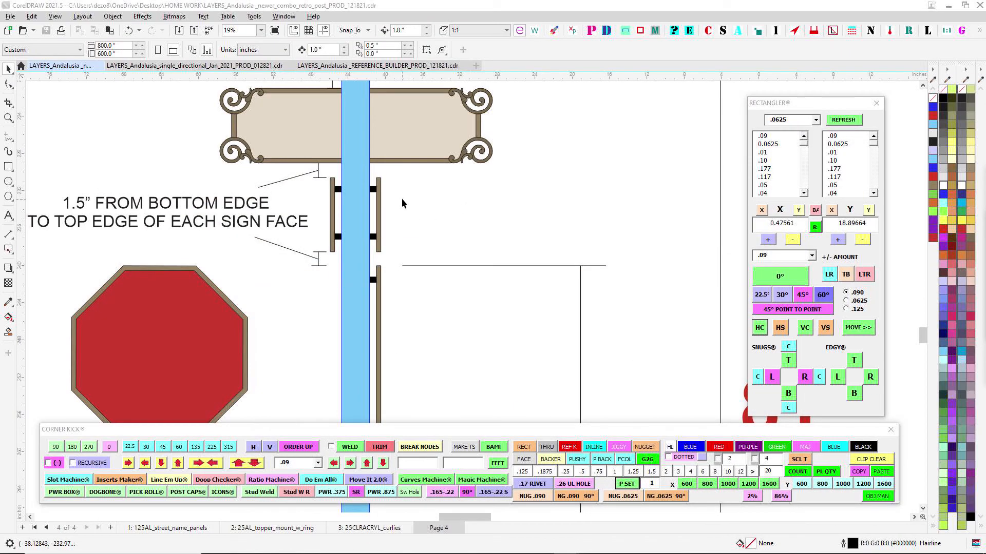
scroll(403, 200, "down", 5)
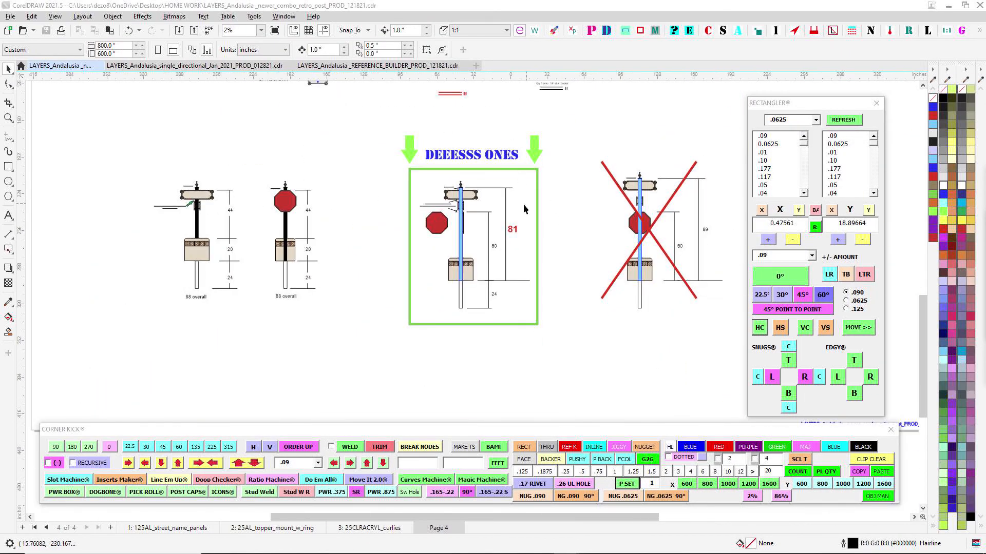
scroll(523, 204, "up", 4)
scroll(425, 412, "down", 3)
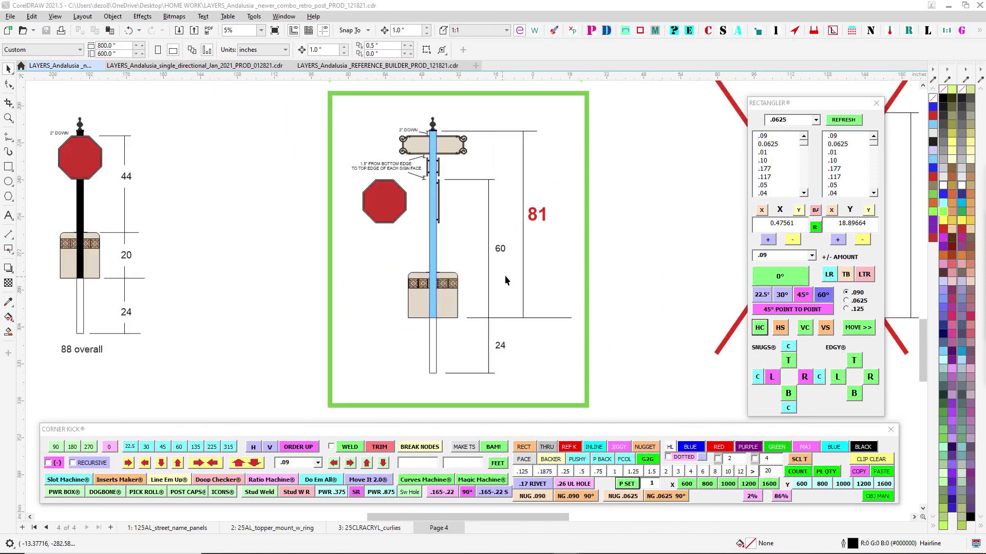
left_click_drag(633, 199, 346, 239)
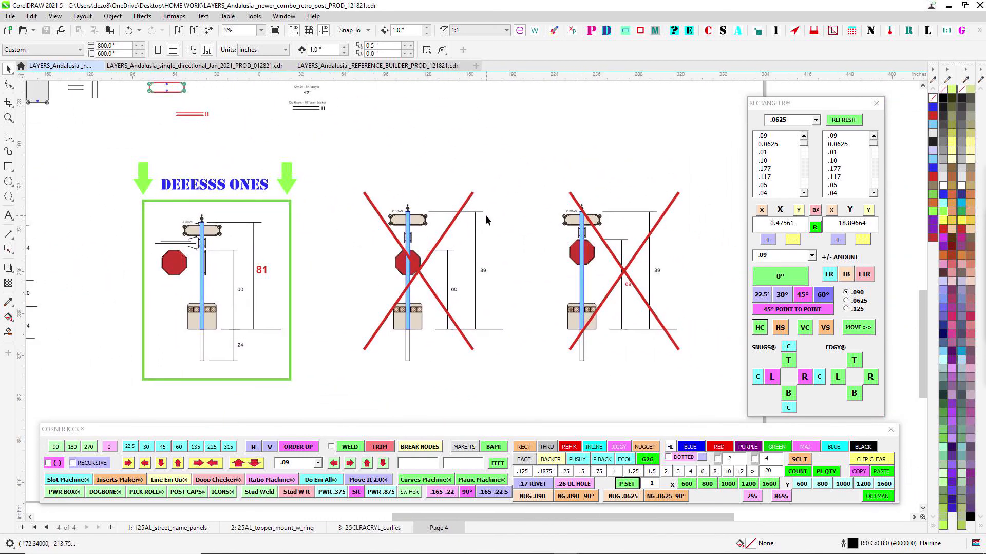
scroll(486, 215, "up", 1)
scroll(488, 216, "down", 1)
Step: Look over the material layouts above the elevations, including the aluminum round tube and the clear acrylic and aluminum layer parts
left_click_drag(362, 182, 559, 216)
left_click_drag(464, 218, 603, 206)
left_click_drag(430, 201, 420, 290)
scroll(338, 189, "up", 2)
left_click_drag(440, 168, 292, 232)
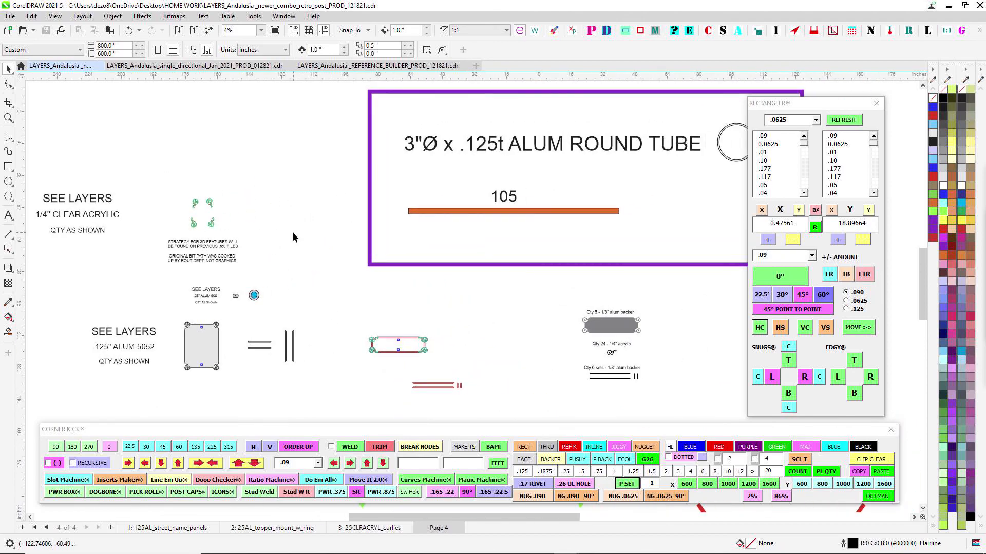